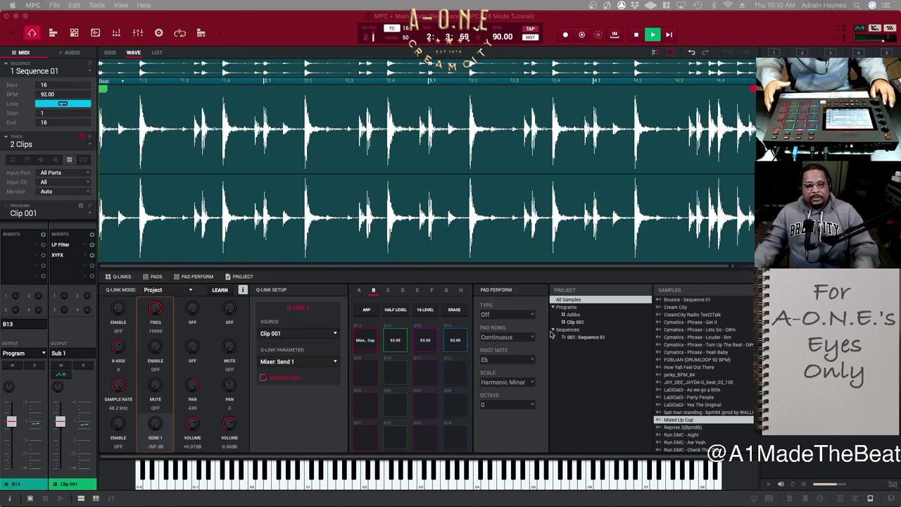
Open the Program Editor for pad B13, the Mixed Up Cup sample, with Ctrl+E.
{"action": "key", "text": "ctrl+e"}
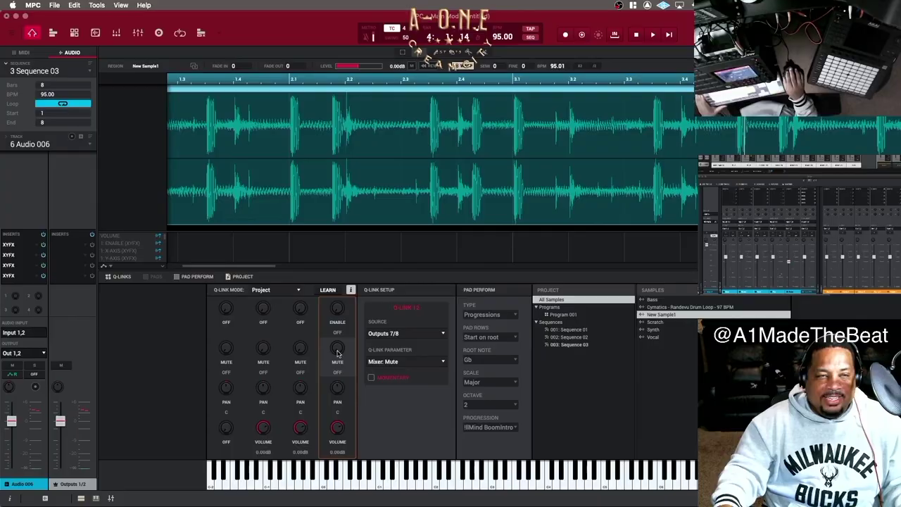
Browse the Audio Track options in the Q-Link Source dropdown.
{"action": "left_click", "coordinate": [404, 333]}
{"action": "mouse_move", "coordinate": [416, 369]}
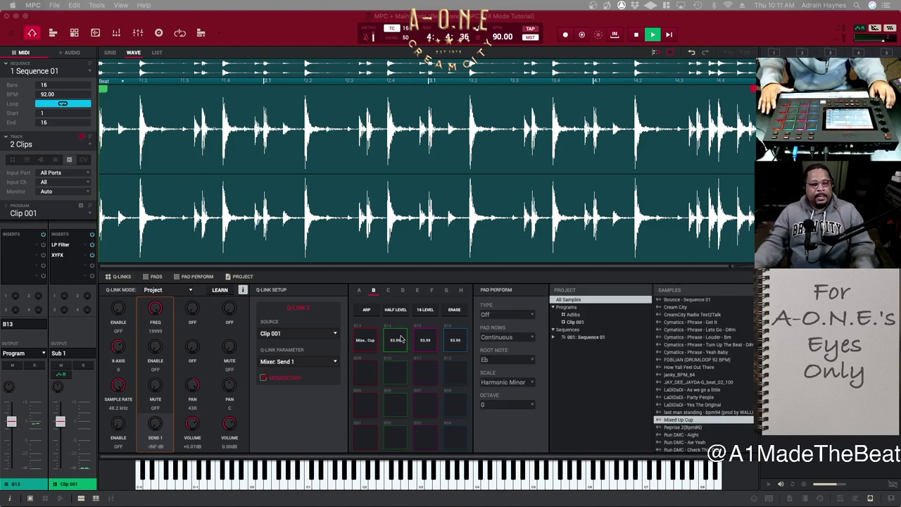
Switch Sequence 01 to the GRID pad-row view and stop playback.
{"action": "left_click", "coordinate": [110, 53]}
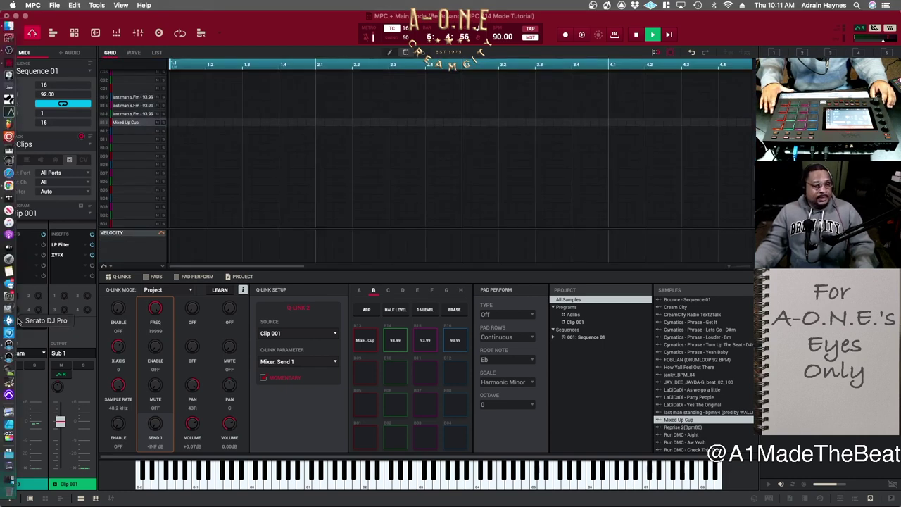
{"action": "mouse_move", "coordinate": [62, 429]}
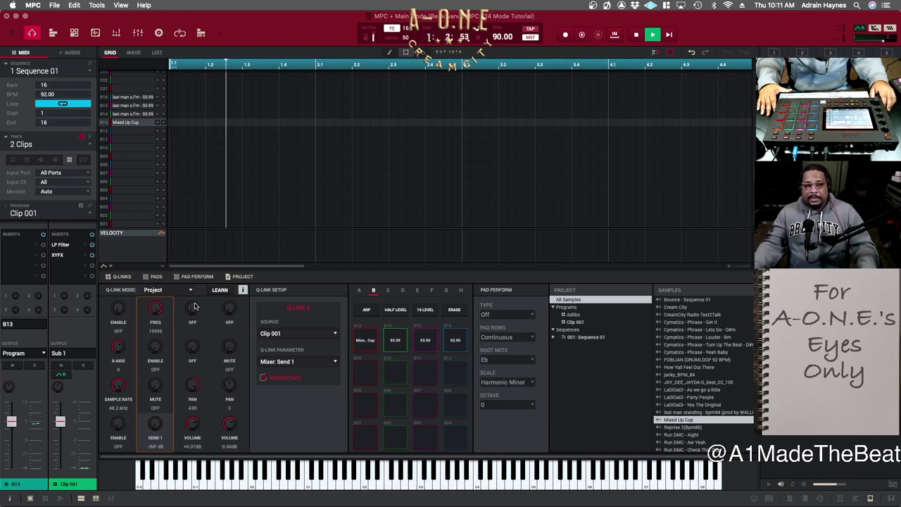
{"action": "key", "text": "space"}
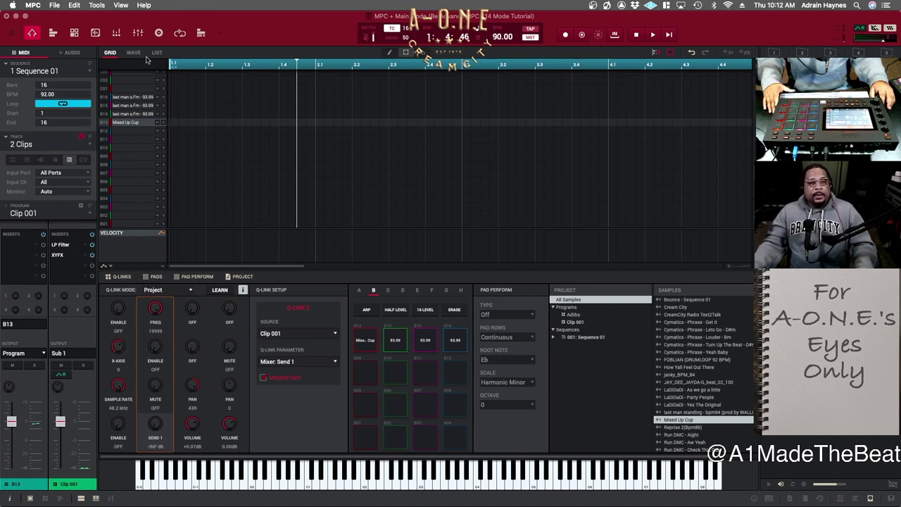
{"action": "left_click", "coordinate": [139, 33]}
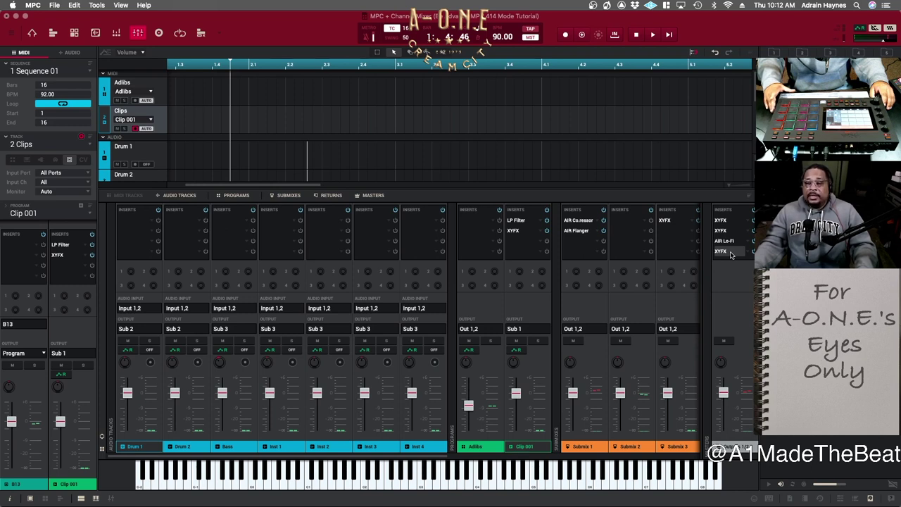
{"action": "double_click", "coordinate": [726, 251]}
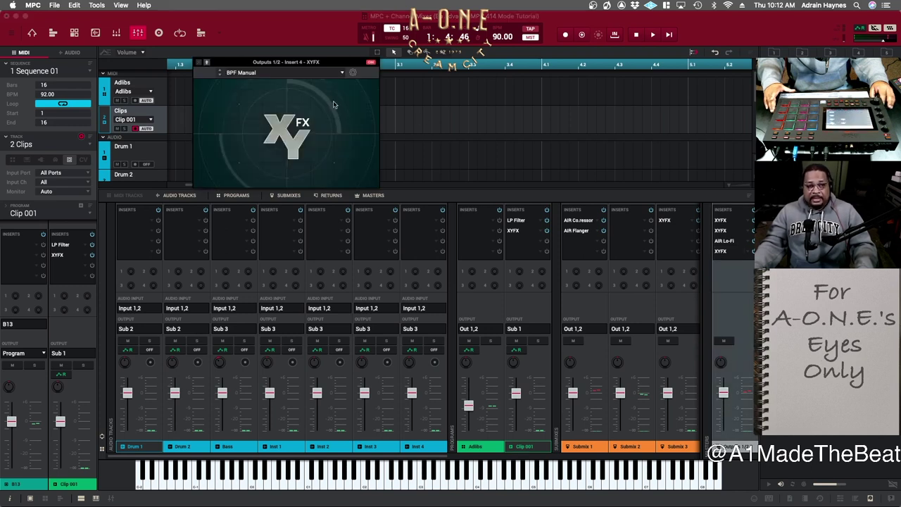
{"action": "left_click", "coordinate": [198, 62]}
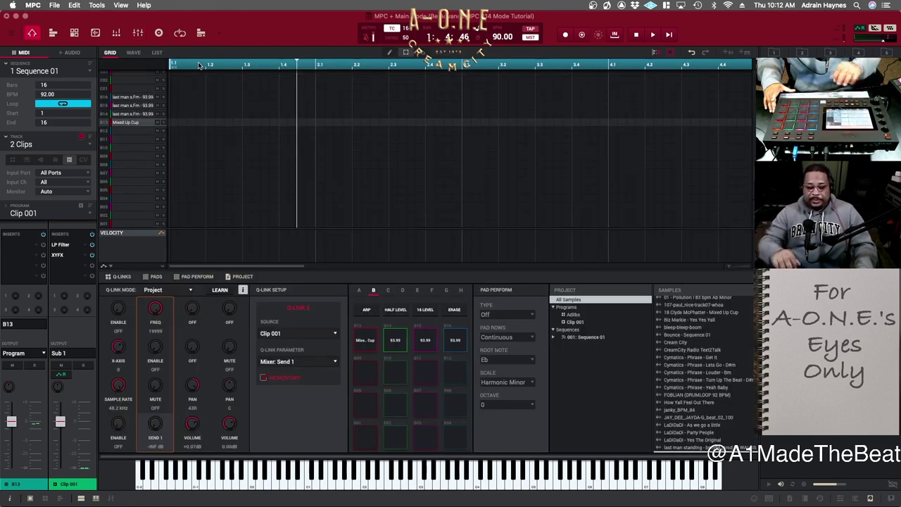
{"action": "key", "text": "space"}
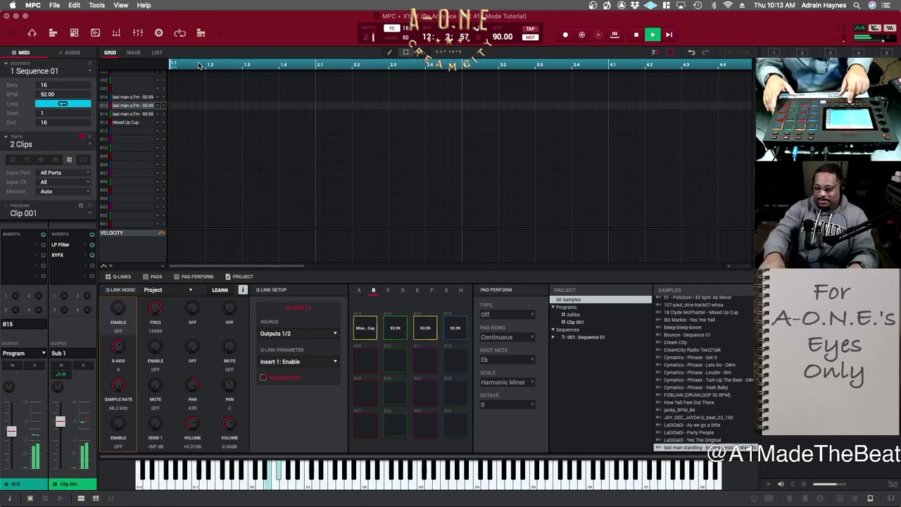
{"action": "key", "text": "space"}
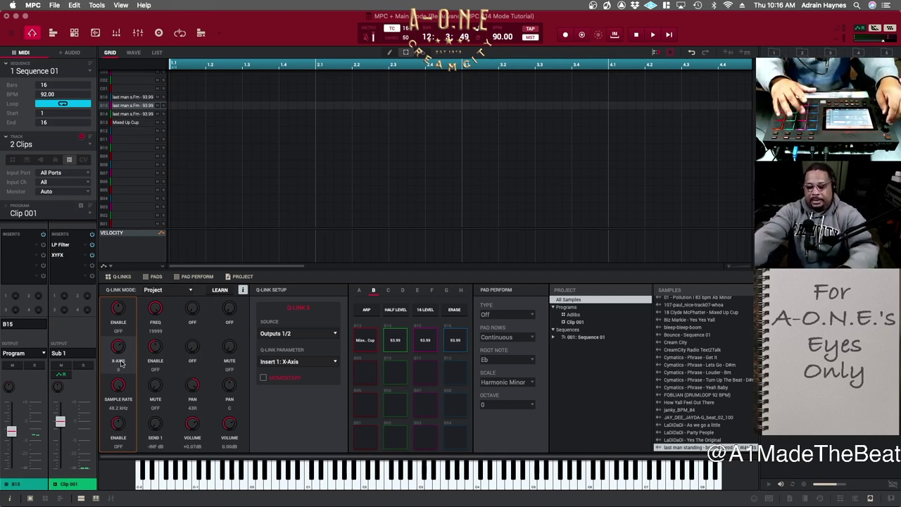
Play the sequence, select the X-AXIS Q-Link for Insert 1, and replay to test it.
{"action": "key", "text": "space"}
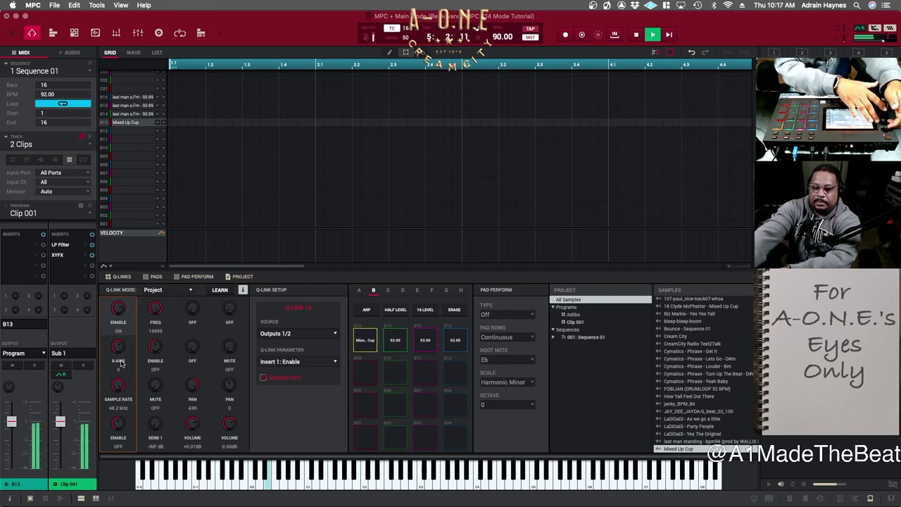
{"action": "key", "text": "space"}
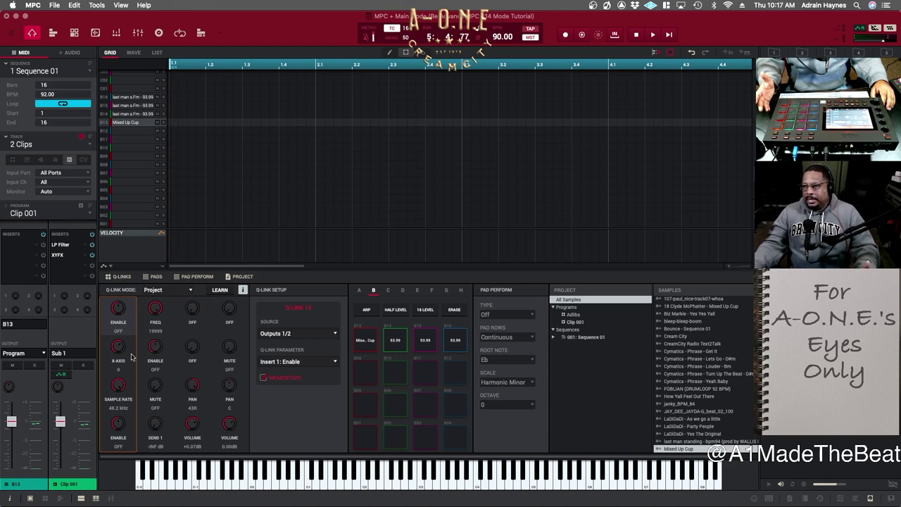
{"action": "left_click", "coordinate": [131, 357]}
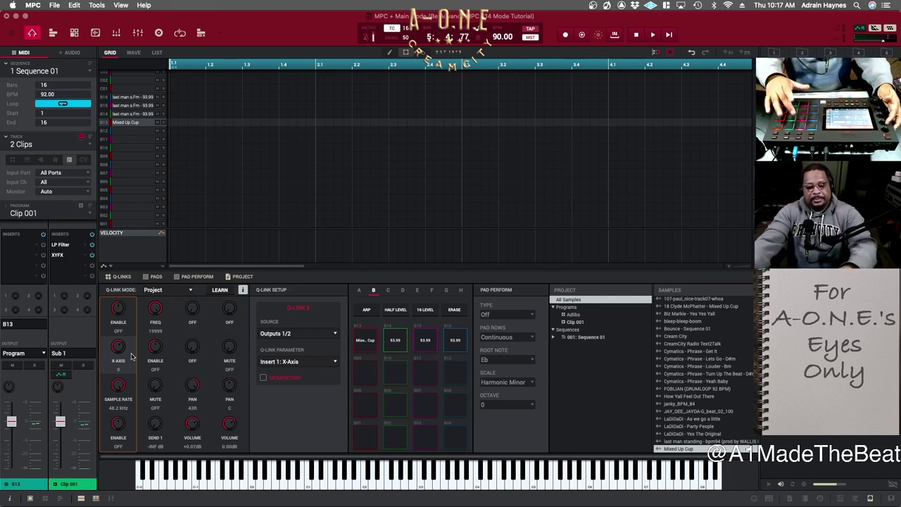
{"action": "key", "text": "space"}
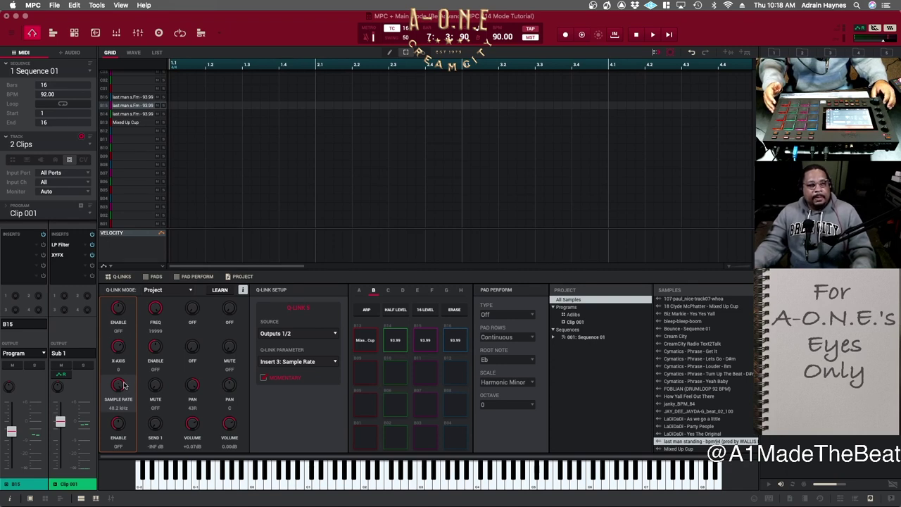
{"action": "left_click", "coordinate": [138, 33]}
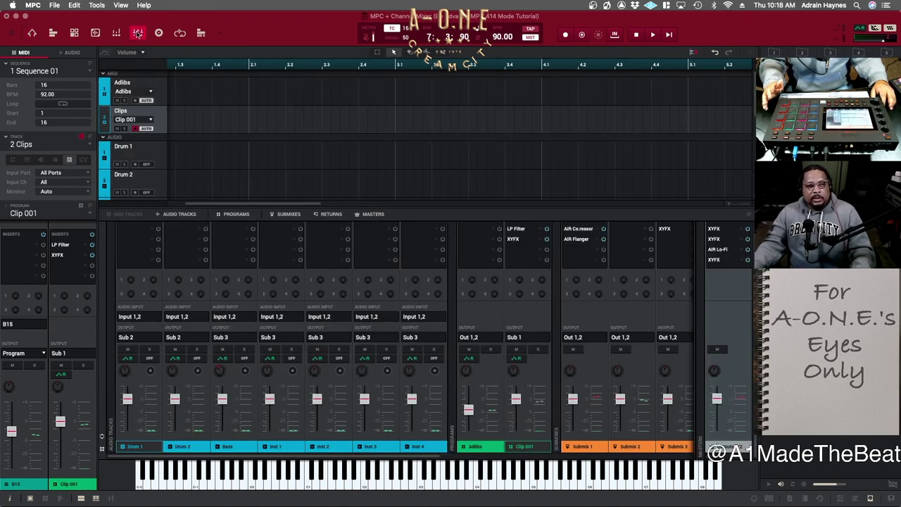
{"action": "double_click", "coordinate": [714, 240]}
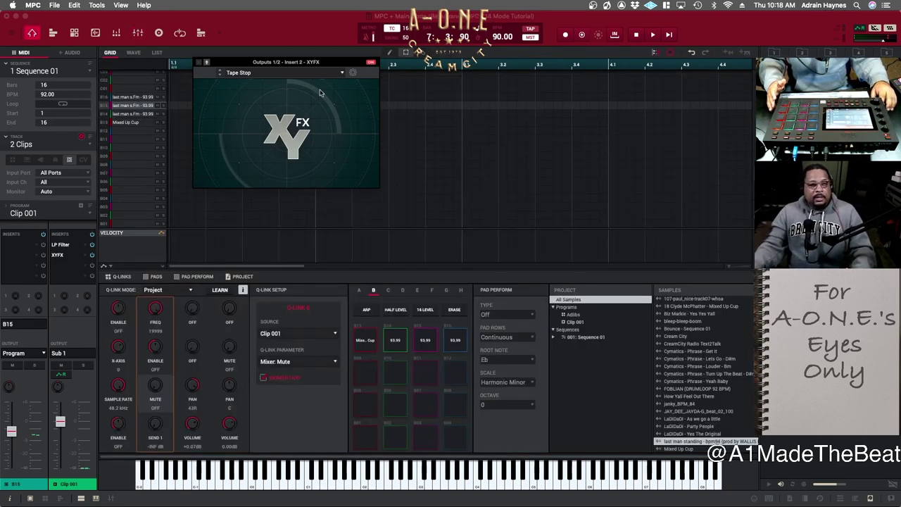
{"action": "left_click", "coordinate": [199, 62]}
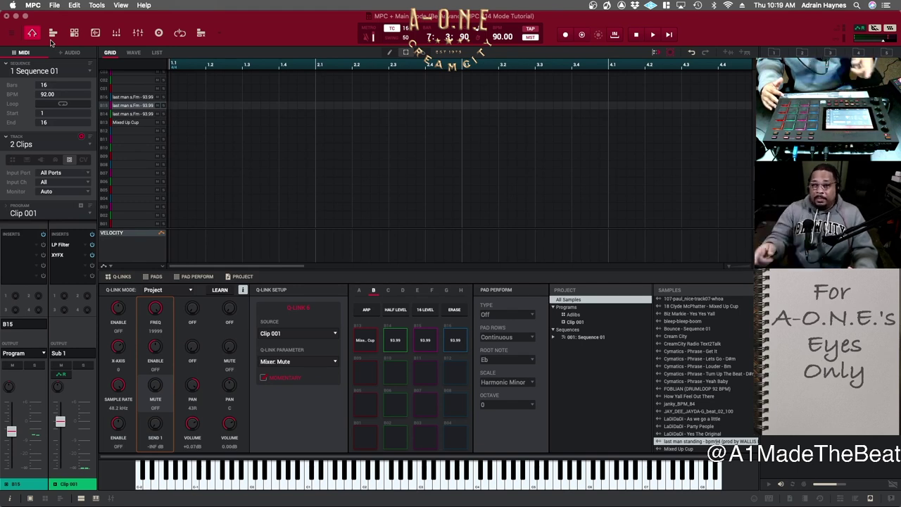
Select the ENABLE Q-Link 1 and browse its Insert 2 parameters without changing the assignment.
{"action": "left_click", "coordinate": [118, 428]}
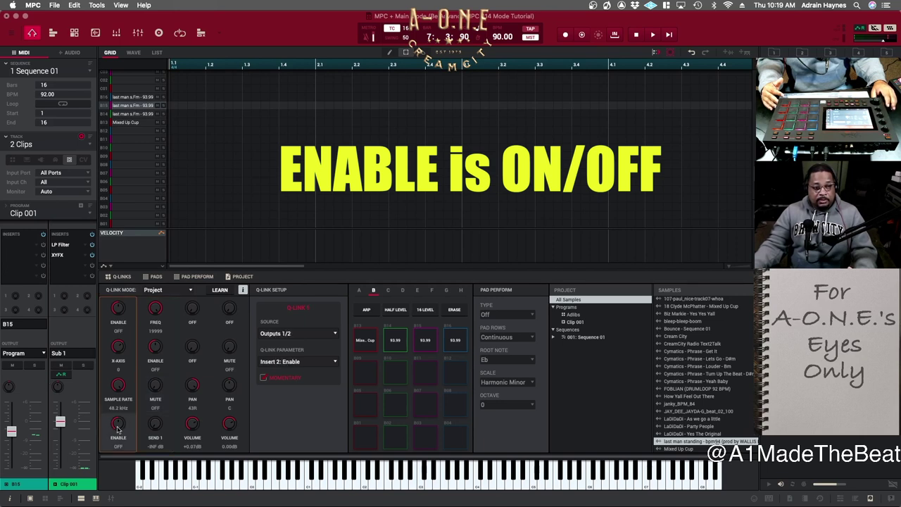
{"action": "left_click", "coordinate": [338, 362]}
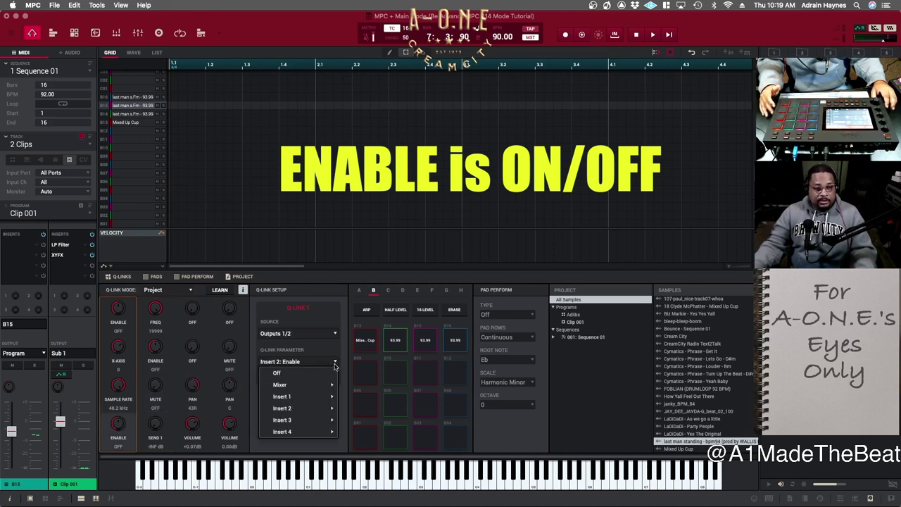
{"action": "mouse_move", "coordinate": [328, 385]}
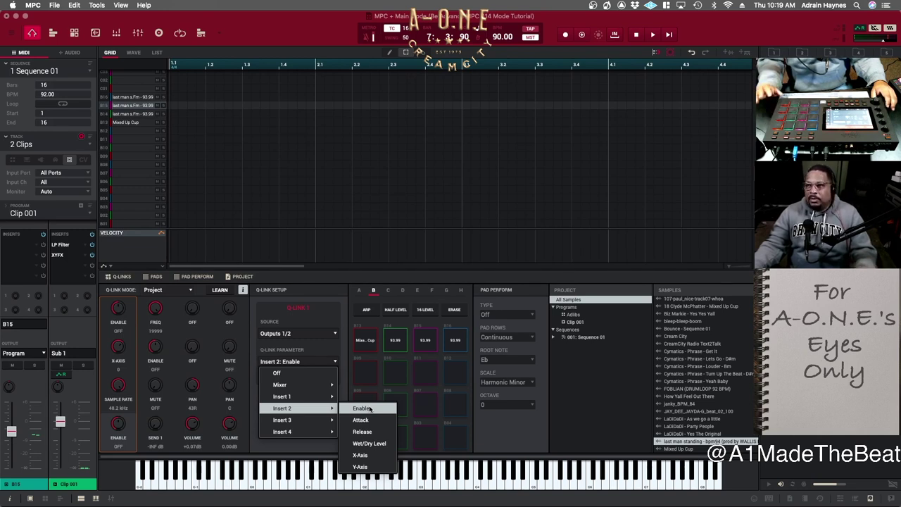
{"action": "left_click", "coordinate": [321, 304]}
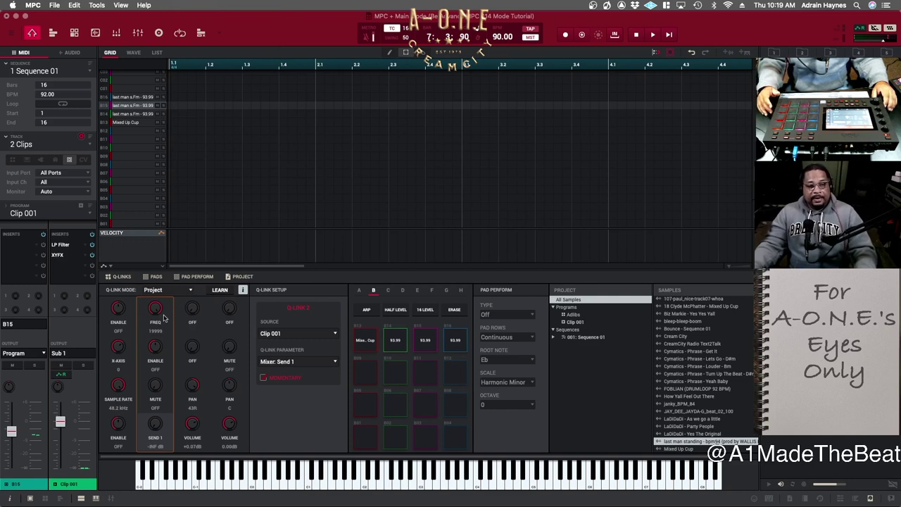
Open the LP Filter insert on Clip 001's channel strip.
{"action": "double_click", "coordinate": [62, 245]}
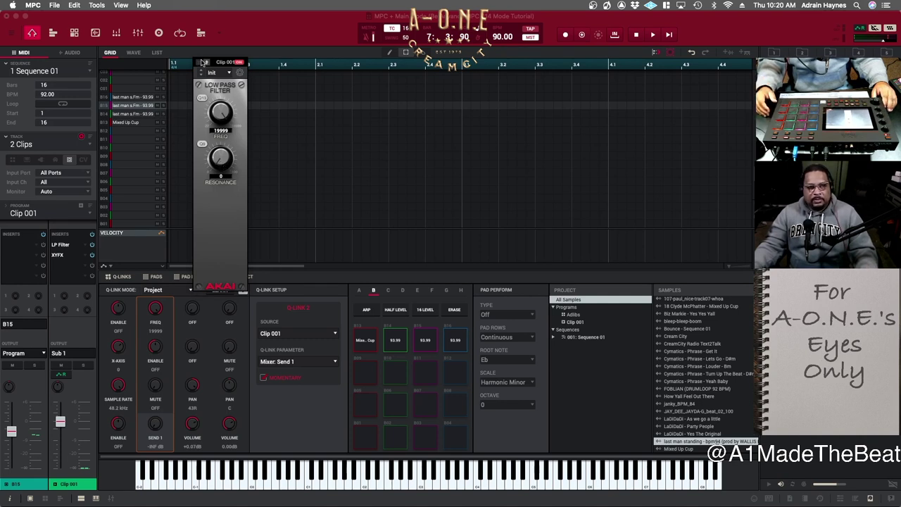
Close the LP Filter window, audition the FREQ Q-Link, and stop playback.
{"action": "left_click", "coordinate": [200, 61]}
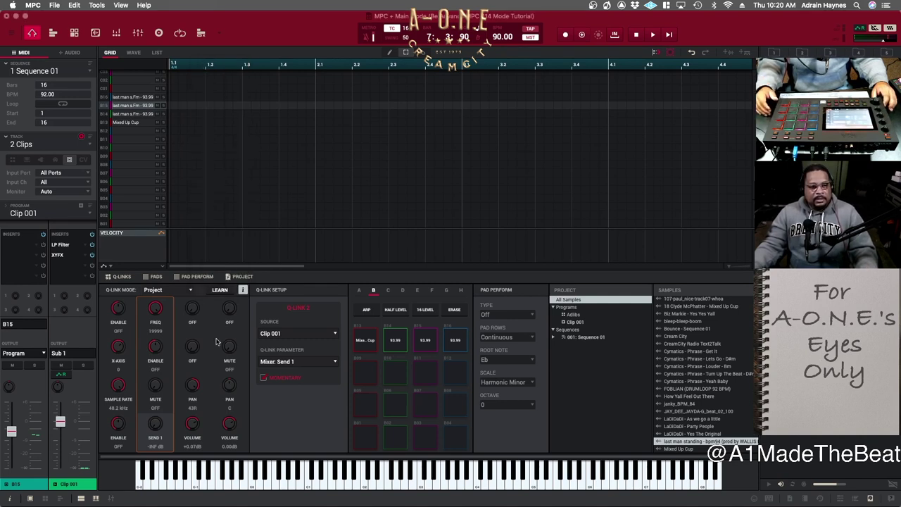
{"action": "left_click", "coordinate": [162, 319]}
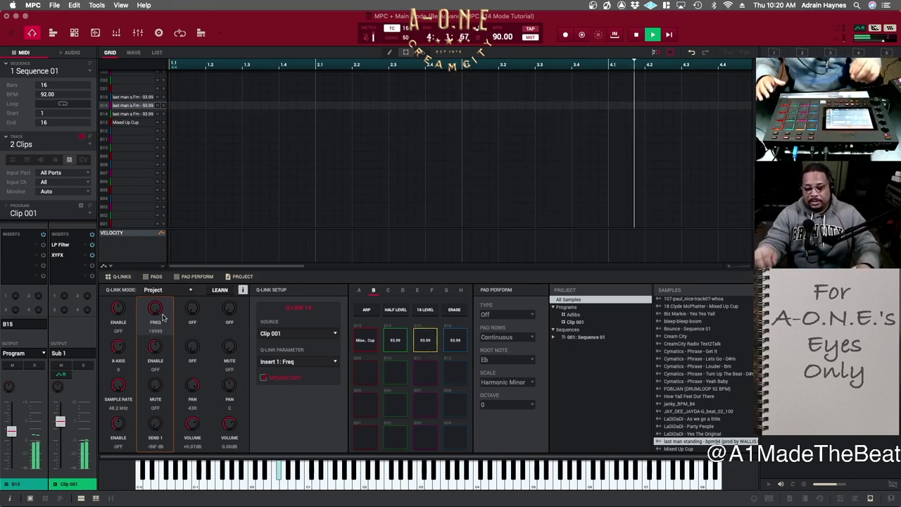
{"action": "key", "text": "space"}
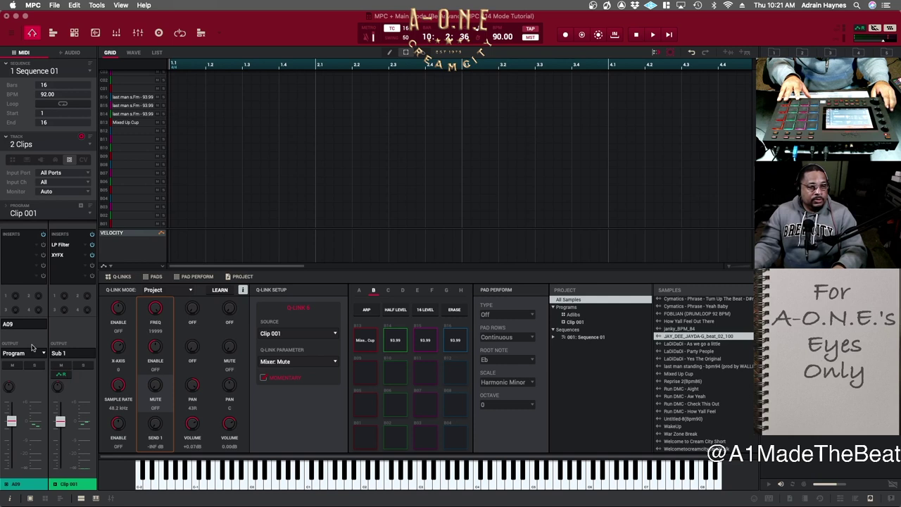
{"action": "left_click", "coordinate": [138, 34]}
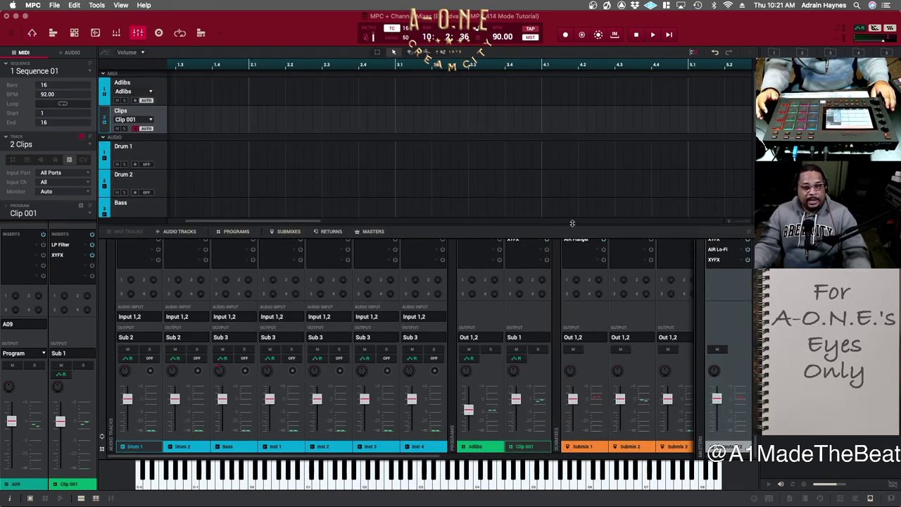
{"action": "left_click_drag", "start_coordinate": [573, 225], "coordinate": [571, 182]}
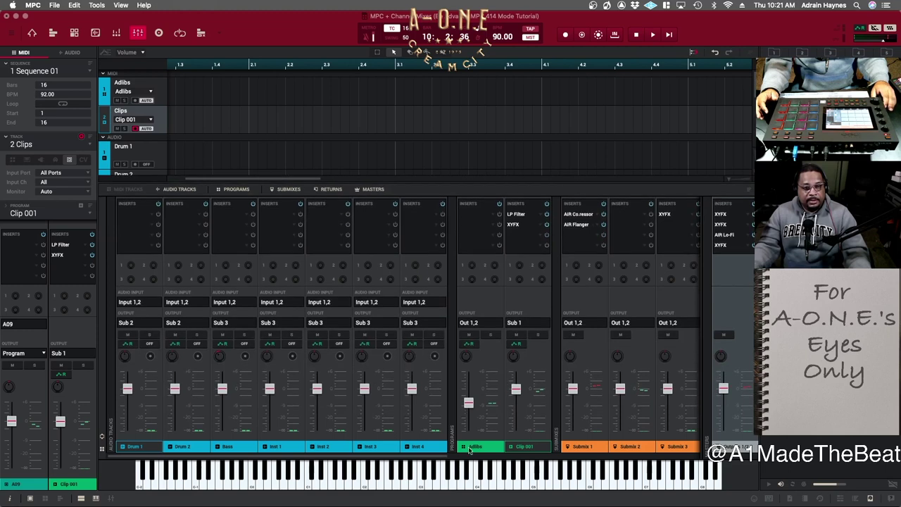
{"action": "left_click_drag", "start_coordinate": [403, 459], "coordinate": [584, 456]}
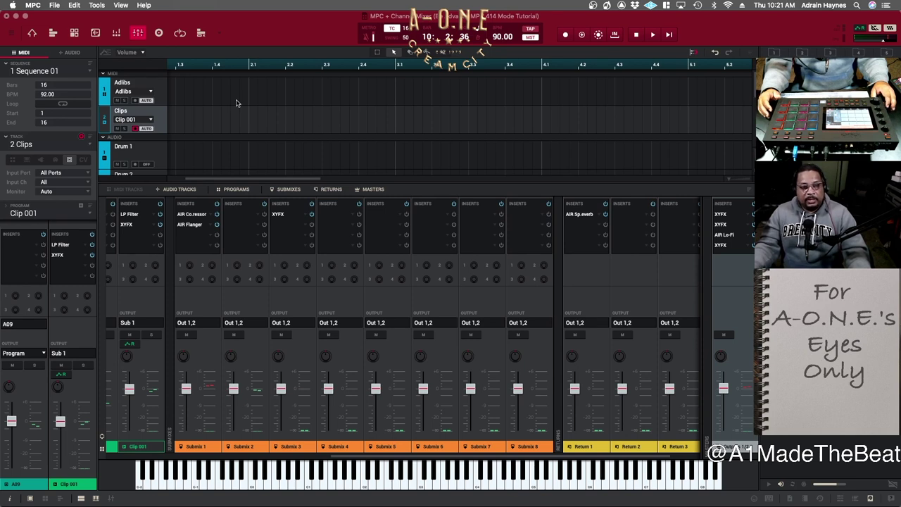
{"action": "left_click", "coordinate": [35, 35]}
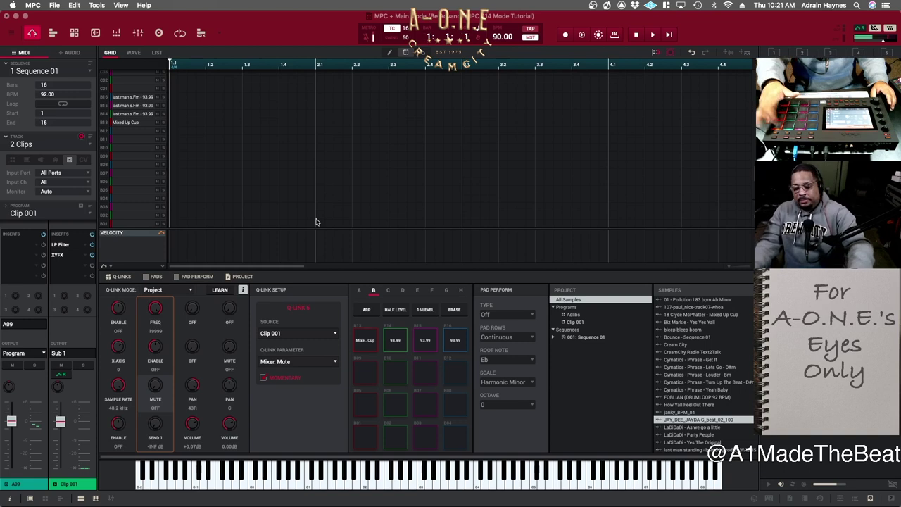
{"action": "key", "text": "space"}
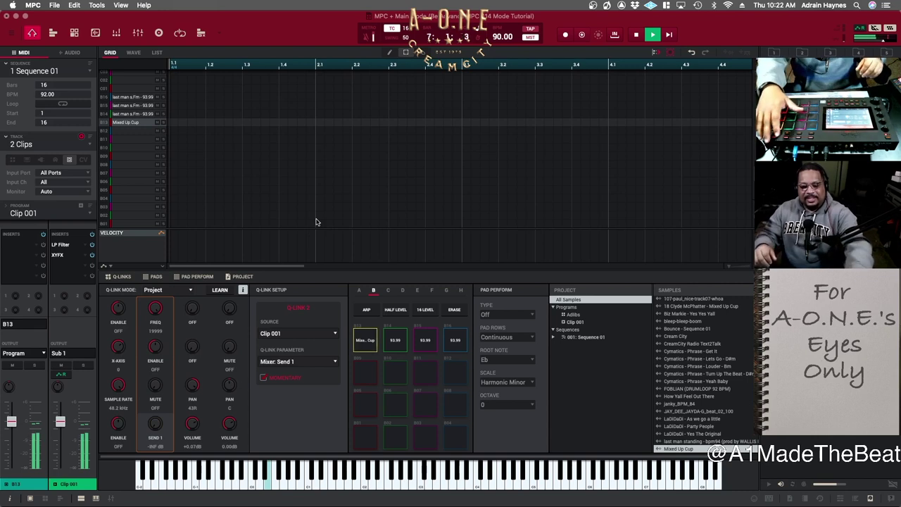
{"action": "key", "text": "space"}
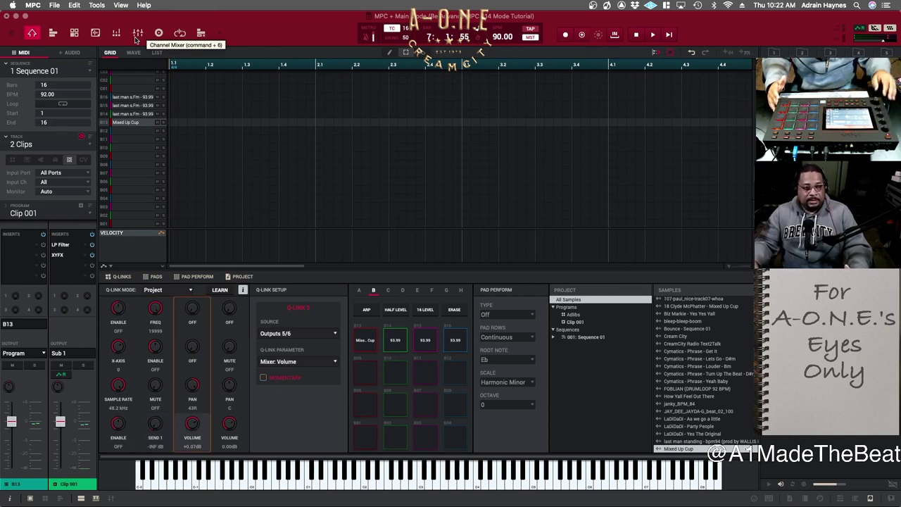
Select Q-Link 15 and set its source to Submix 1.
{"action": "left_click", "coordinate": [193, 311]}
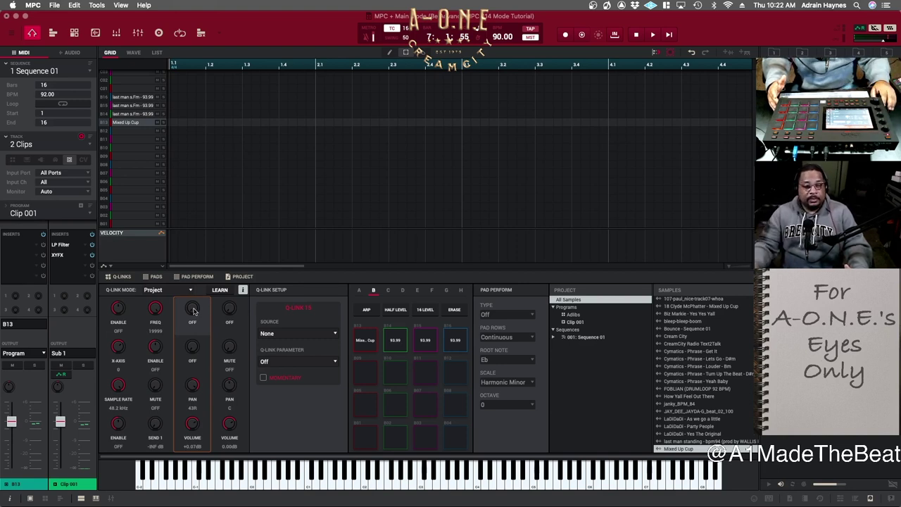
{"action": "left_click", "coordinate": [335, 334]}
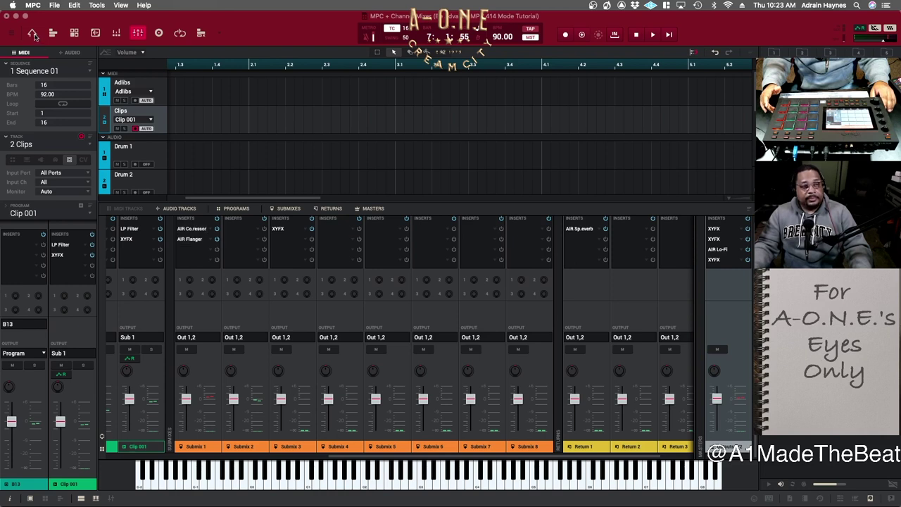
{"action": "left_click", "coordinate": [33, 33]}
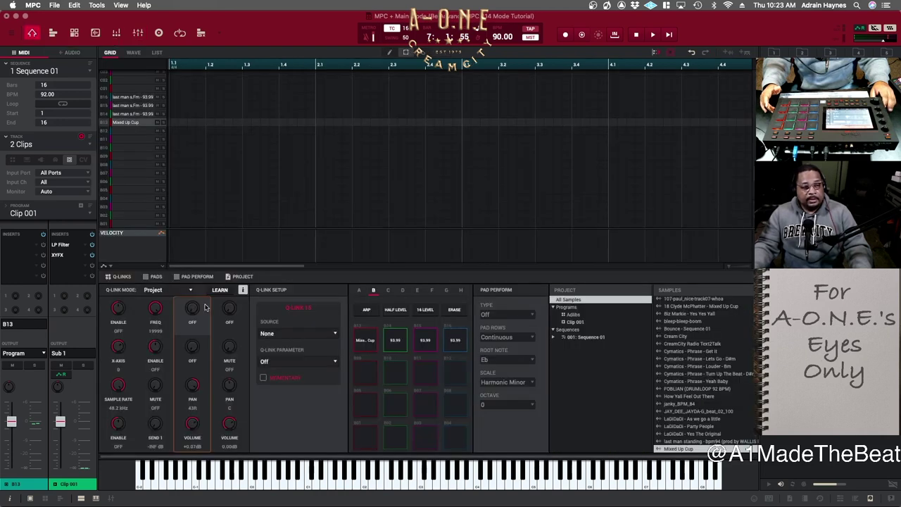
{"action": "left_click", "coordinate": [335, 334]}
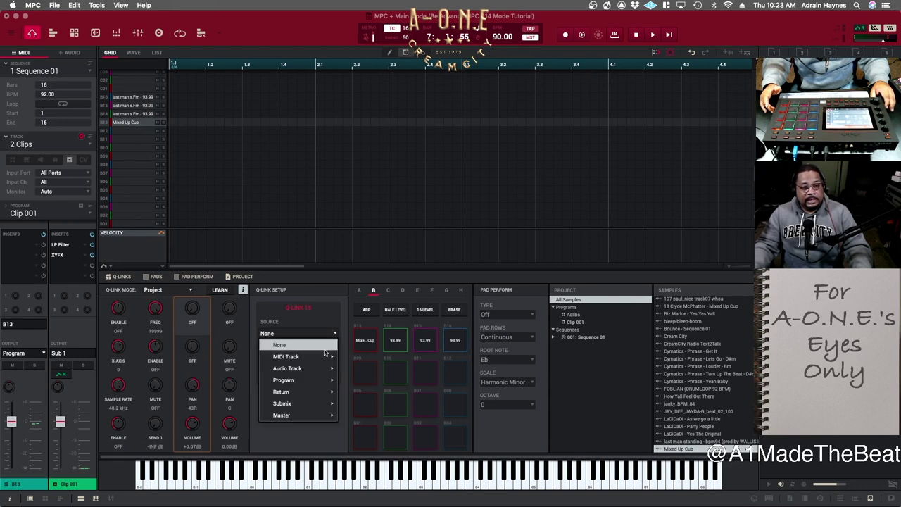
{"action": "mouse_move", "coordinate": [310, 404]}
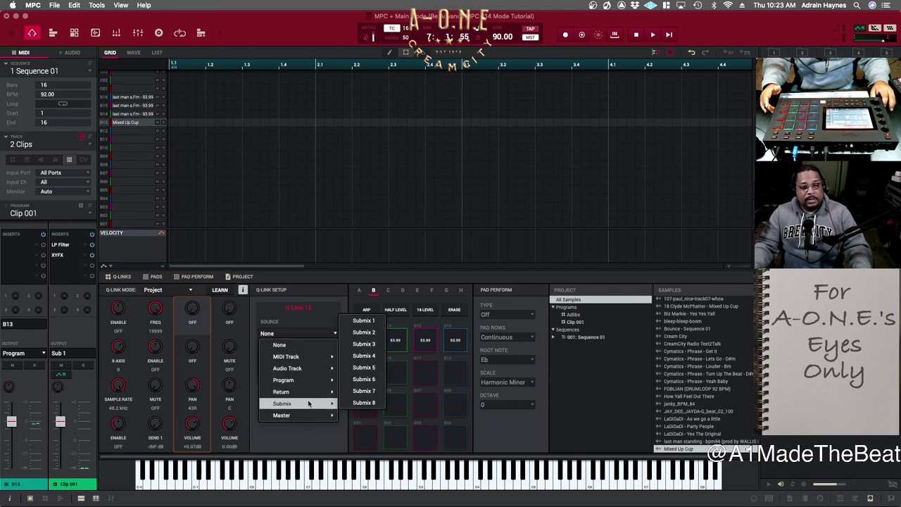
{"action": "left_click", "coordinate": [369, 324]}
Assign Q-Link 15's parameter to Insert 1 Mix on Submix 1.
{"action": "left_click", "coordinate": [334, 361]}
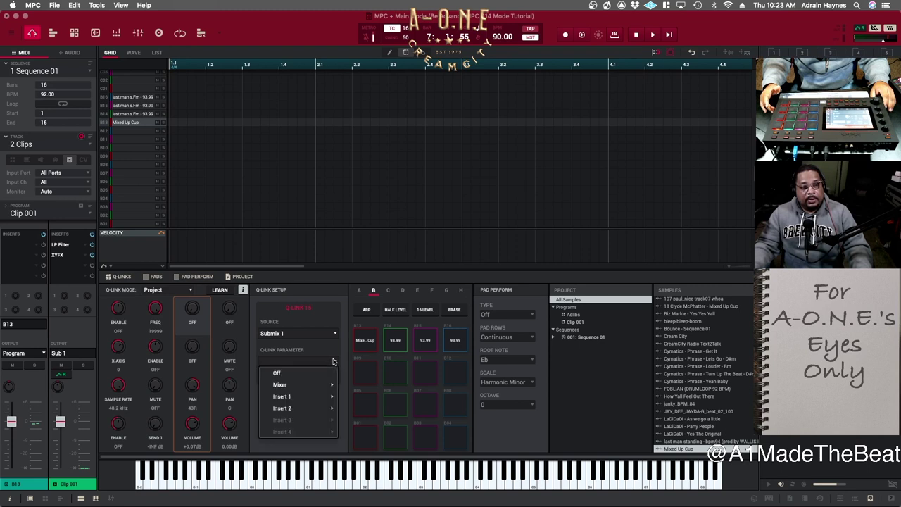
{"action": "mouse_move", "coordinate": [328, 397]}
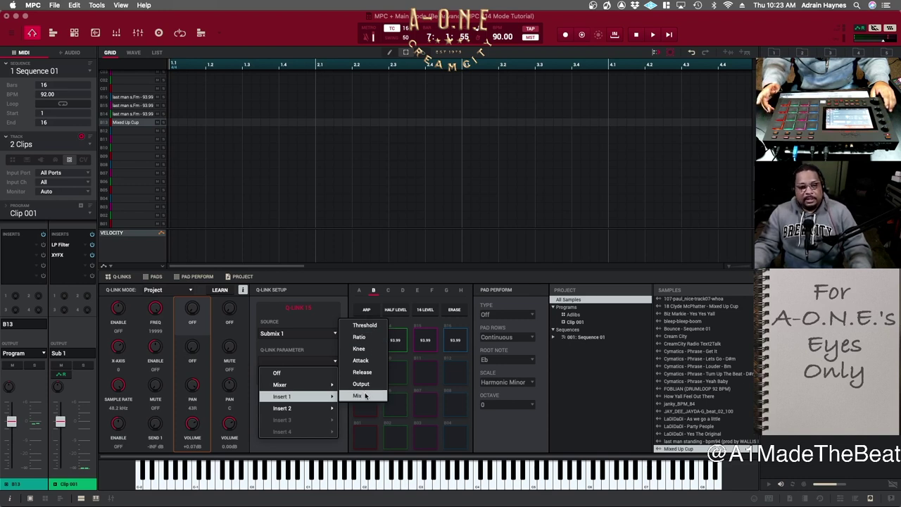
{"action": "left_click", "coordinate": [359, 396]}
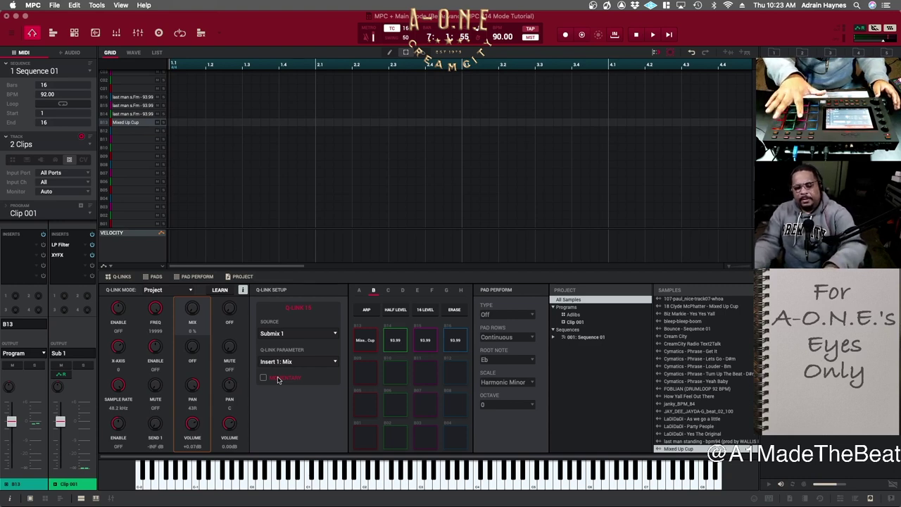
Start playback and sweep Q-Link 15's Submix 1 compressor Mix up to 100%.
{"action": "key", "text": "space"}
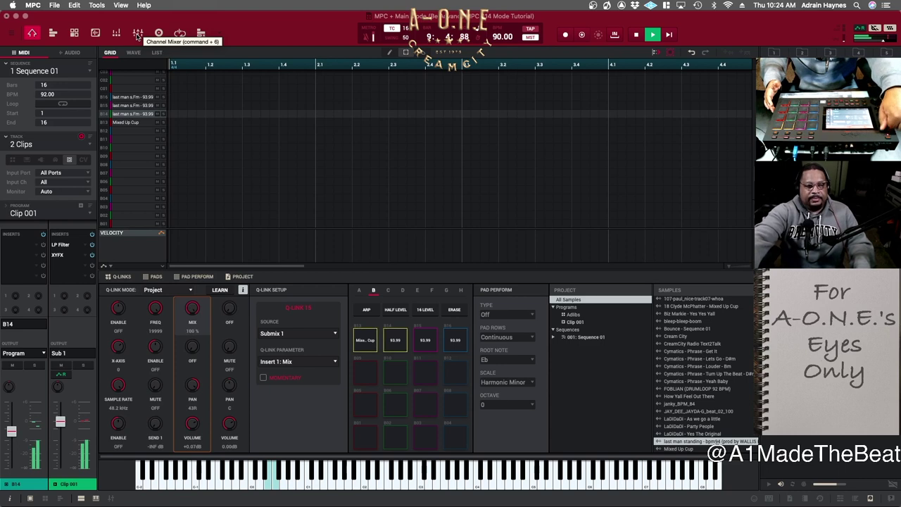
Enlarge the channel mixer and open Submix 1's AIR Compressor insert.
{"action": "left_click", "coordinate": [138, 34]}
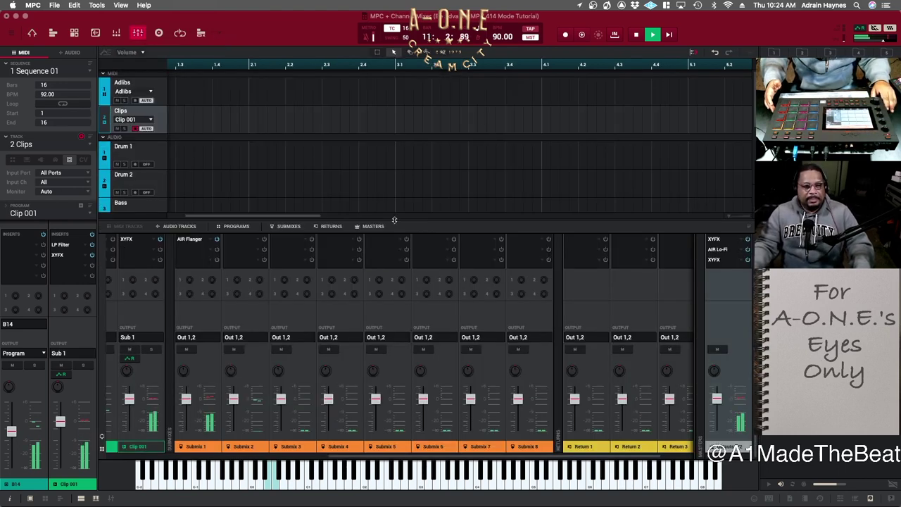
{"action": "left_click_drag", "start_coordinate": [391, 217], "coordinate": [388, 173]}
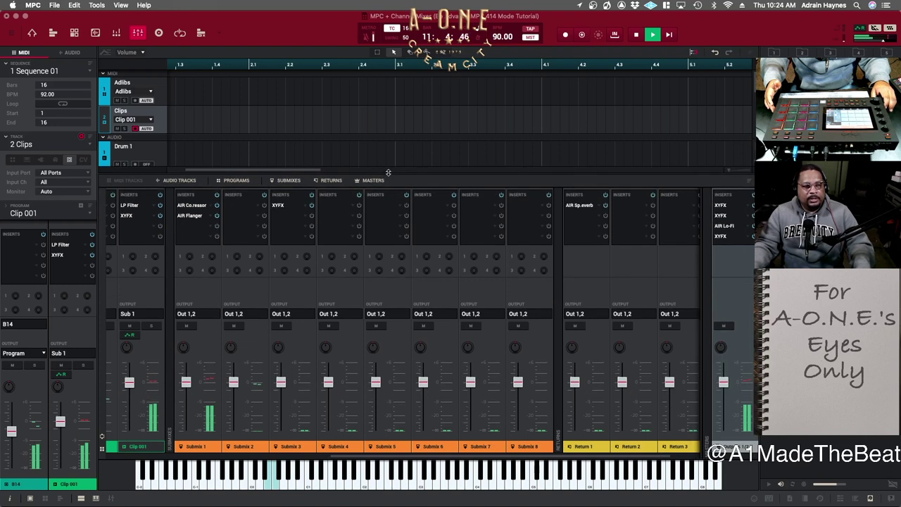
{"action": "double_click", "coordinate": [201, 205]}
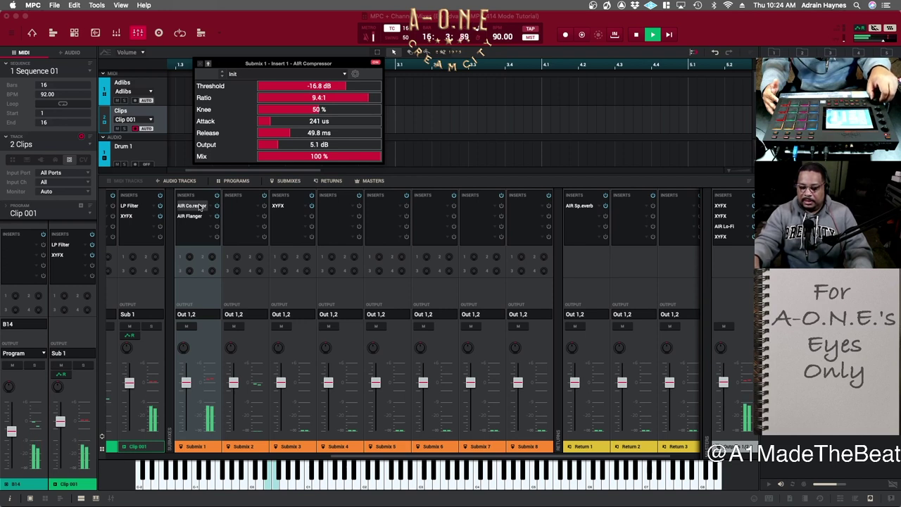
Loop the sequence, finish the compressor at -15 dB threshold and 11.6:1 ratio, and stop playback.
{"action": "key", "text": "space"}
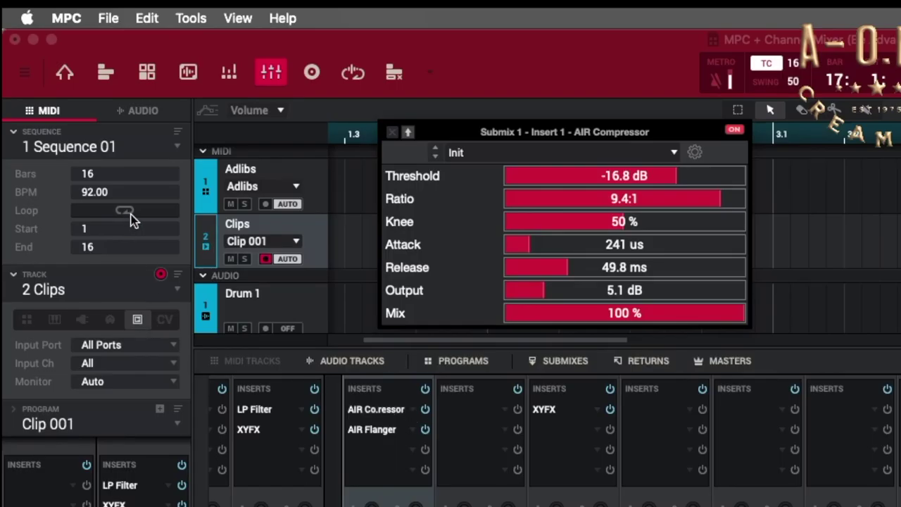
{"action": "left_click", "coordinate": [125, 211]}
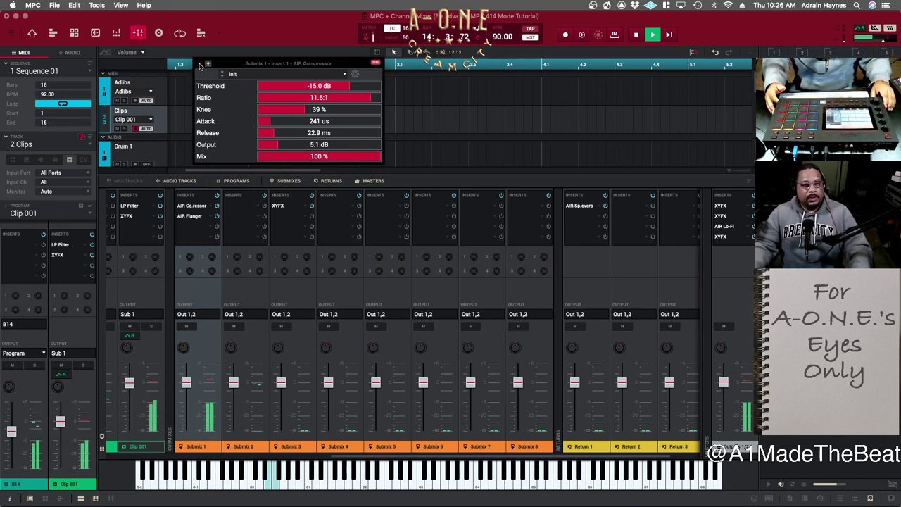
{"action": "left_click", "coordinate": [200, 65]}
{"action": "key", "text": "space"}
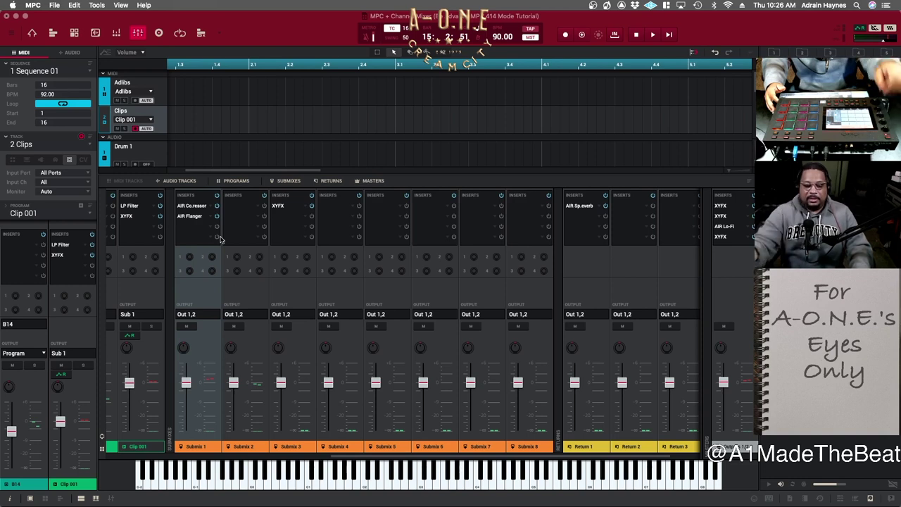
In Main mode, select the spare Q-Link 7 for setup.
{"action": "left_click", "coordinate": [32, 32]}
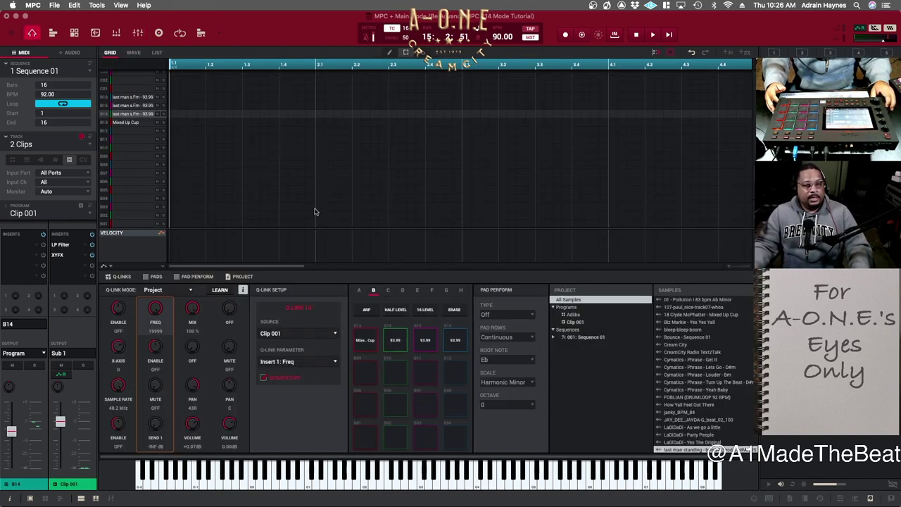
{"action": "left_click", "coordinate": [192, 310]}
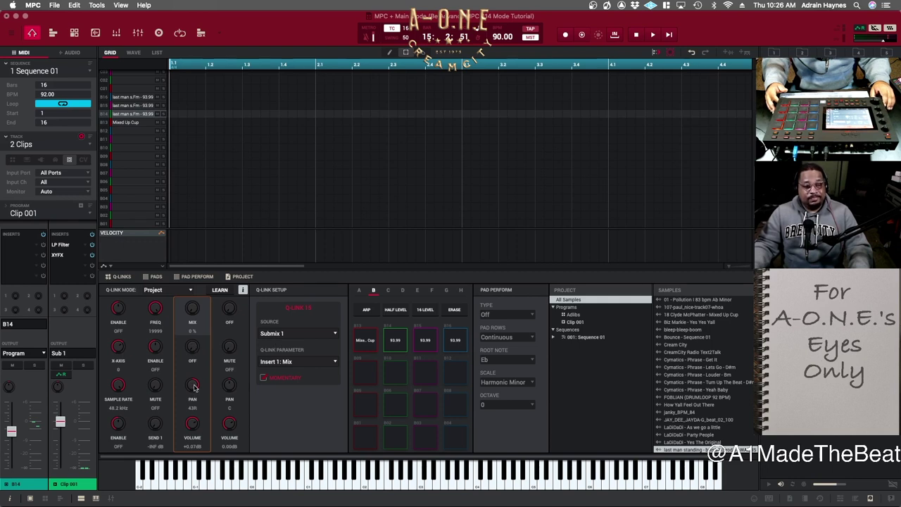
{"action": "left_click_drag", "start_coordinate": [195, 387], "coordinate": [195, 398]}
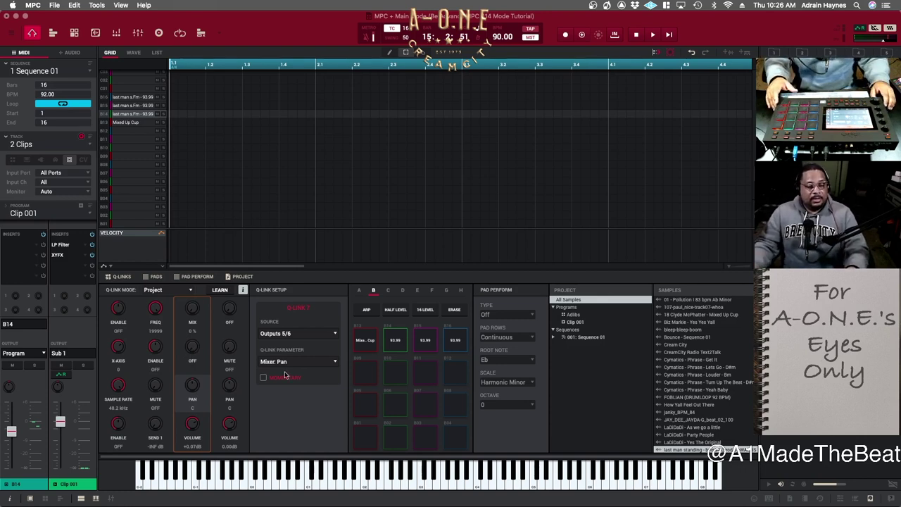
{"action": "left_click", "coordinate": [190, 347]}
{"action": "left_click", "coordinate": [192, 385]}
Set Q-Link 7's source to Submix 1 and return to the channel mixer.
{"action": "left_click", "coordinate": [334, 335]}
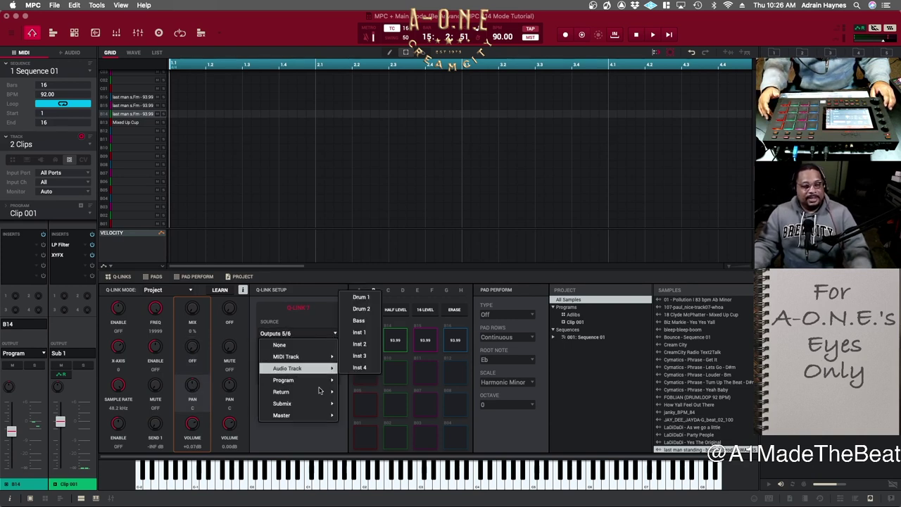
{"action": "mouse_move", "coordinate": [313, 415]}
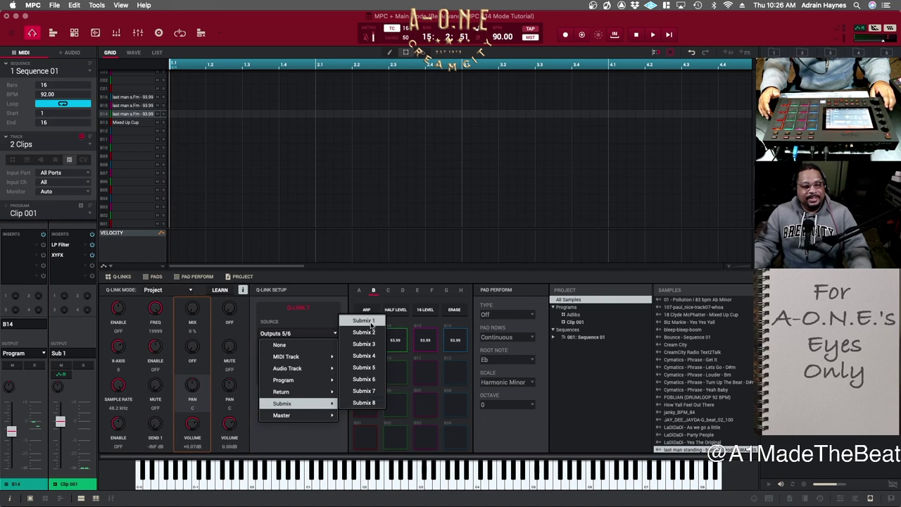
{"action": "left_click", "coordinate": [371, 323]}
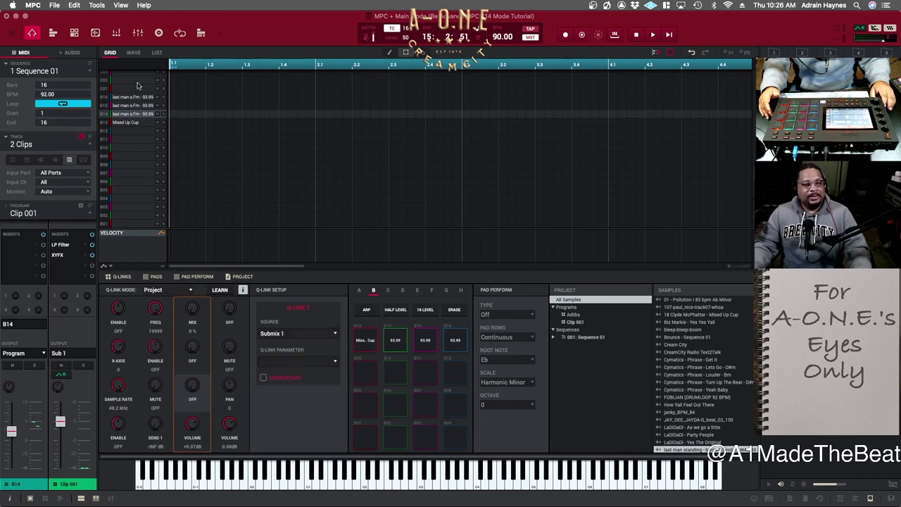
{"action": "left_click", "coordinate": [138, 33]}
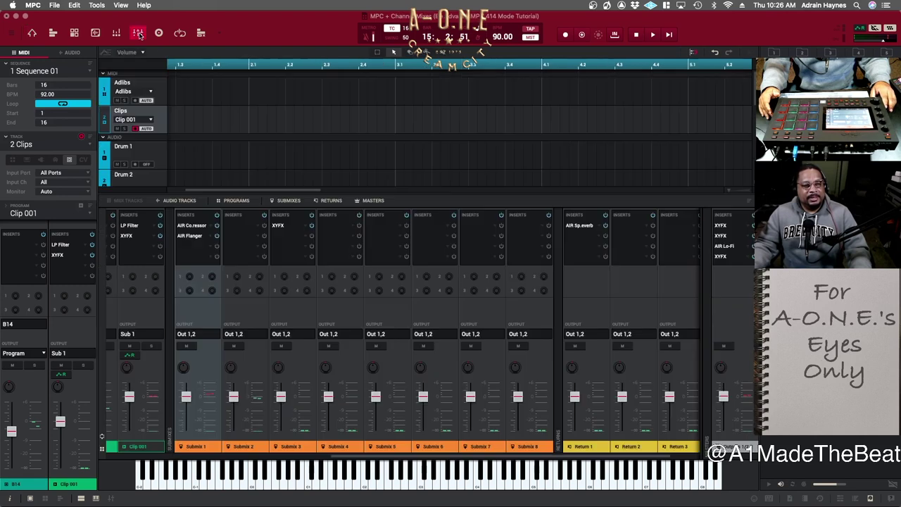
Load AIR Pumper from Dynamics > AIR Music Technology into Submix 1's third insert slot.
{"action": "double_click", "coordinate": [210, 248]}
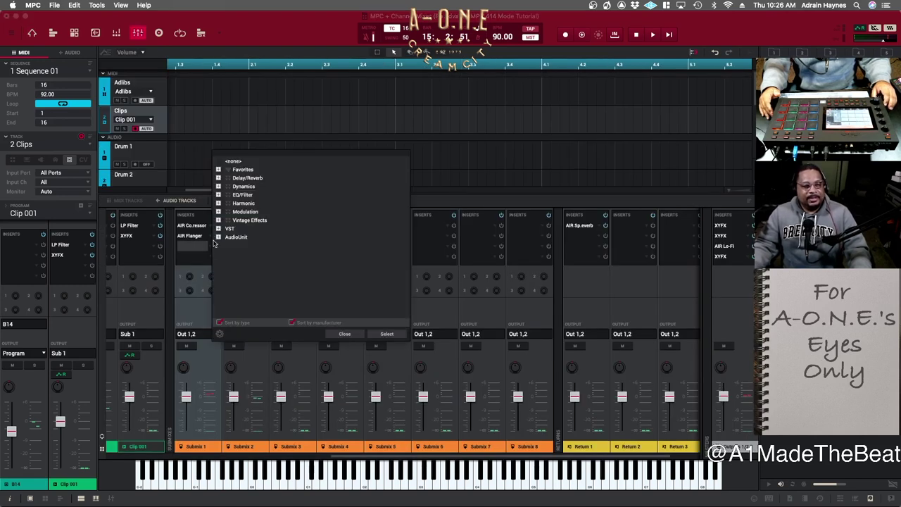
{"action": "left_click", "coordinate": [218, 186]}
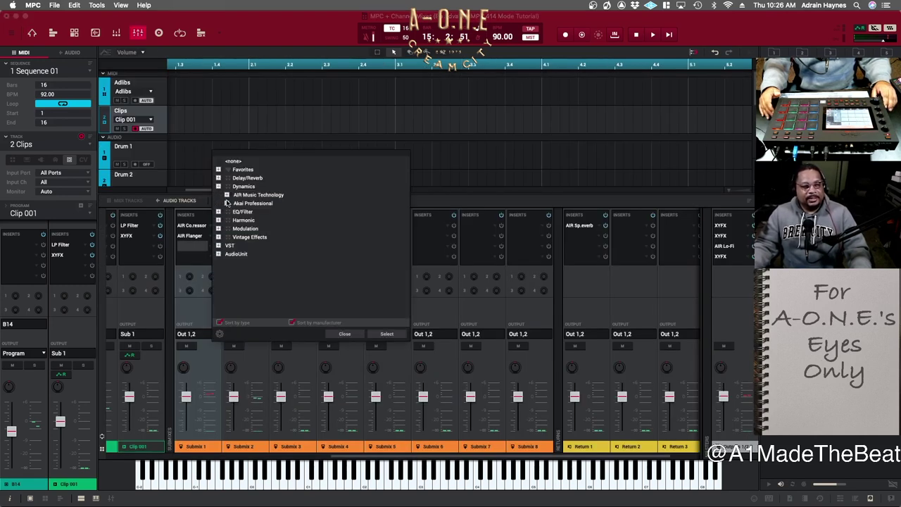
{"action": "left_click", "coordinate": [227, 203]}
{"action": "left_click", "coordinate": [227, 203]}
{"action": "left_click", "coordinate": [227, 194]}
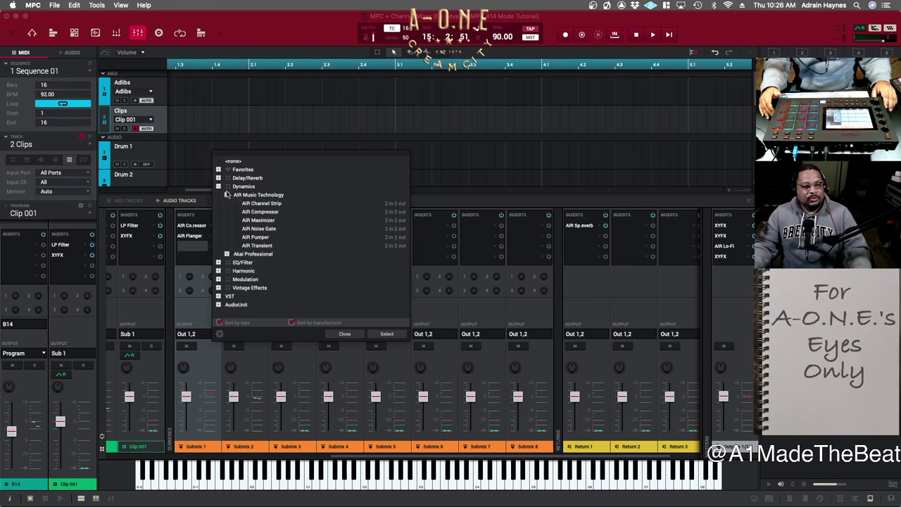
{"action": "left_click", "coordinate": [270, 238]}
{"action": "left_click", "coordinate": [398, 335]}
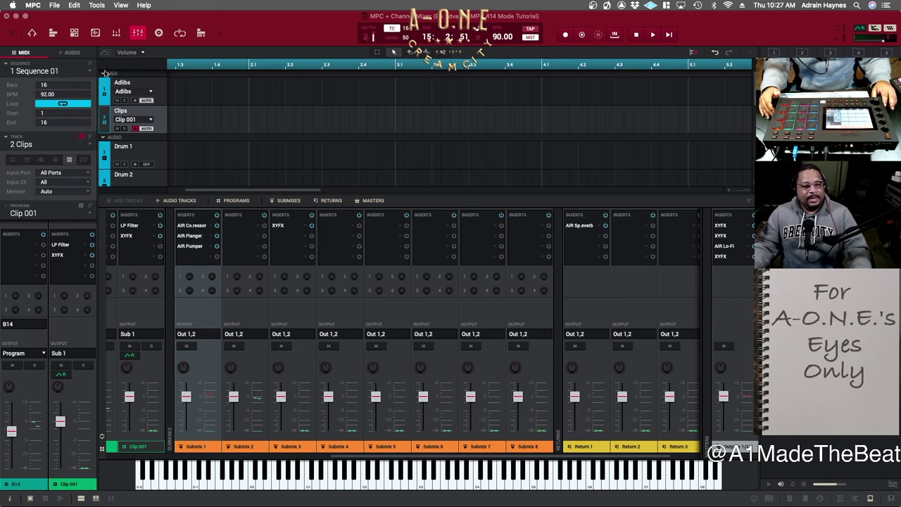
In Main mode, set Q-Link 7's source to Submix 1.
{"action": "left_click", "coordinate": [32, 33]}
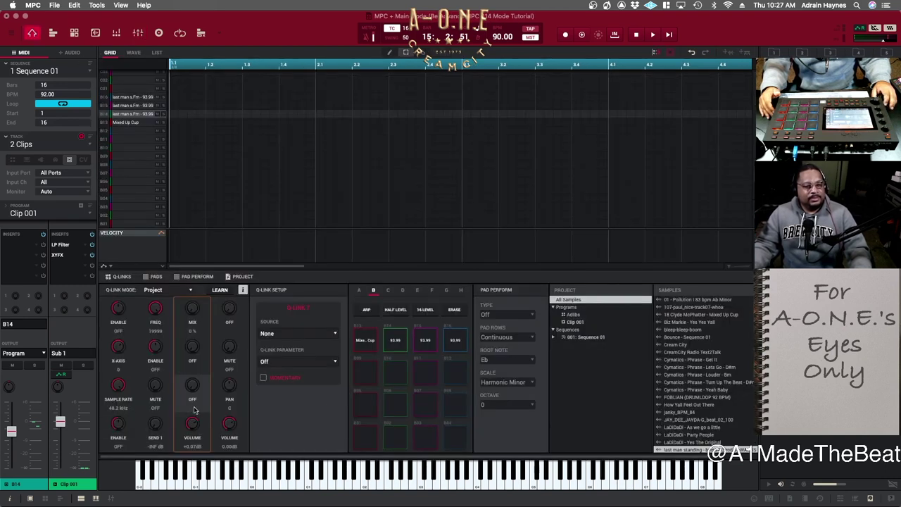
{"action": "left_click", "coordinate": [316, 364]}
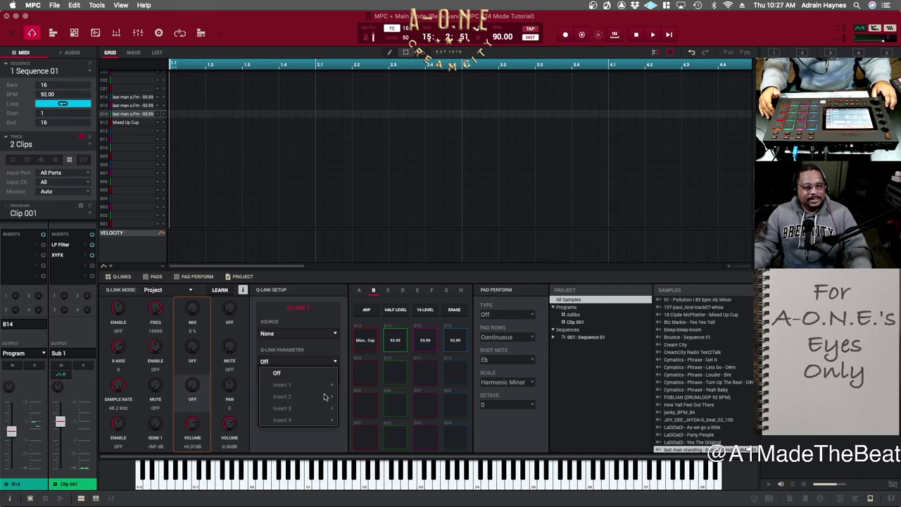
{"action": "left_click", "coordinate": [312, 358]}
{"action": "left_click", "coordinate": [316, 334]}
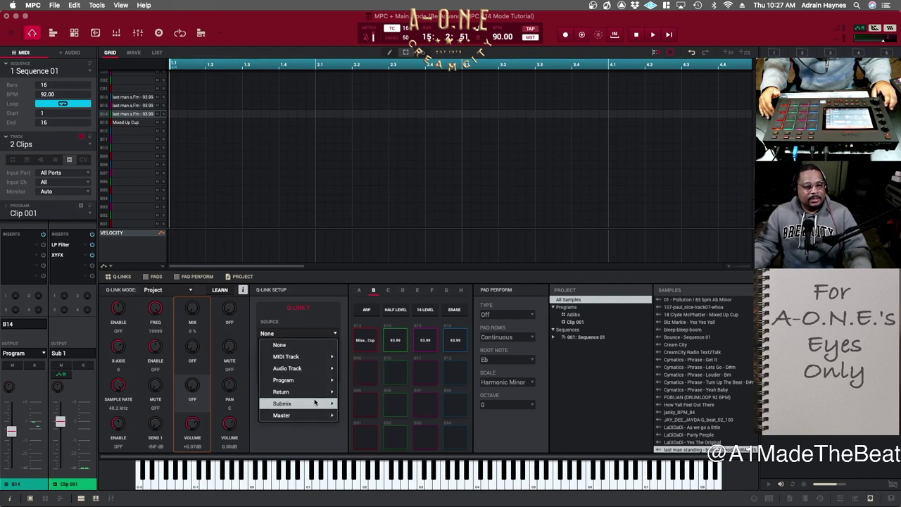
{"action": "mouse_move", "coordinate": [313, 403]}
{"action": "left_click", "coordinate": [359, 319]}
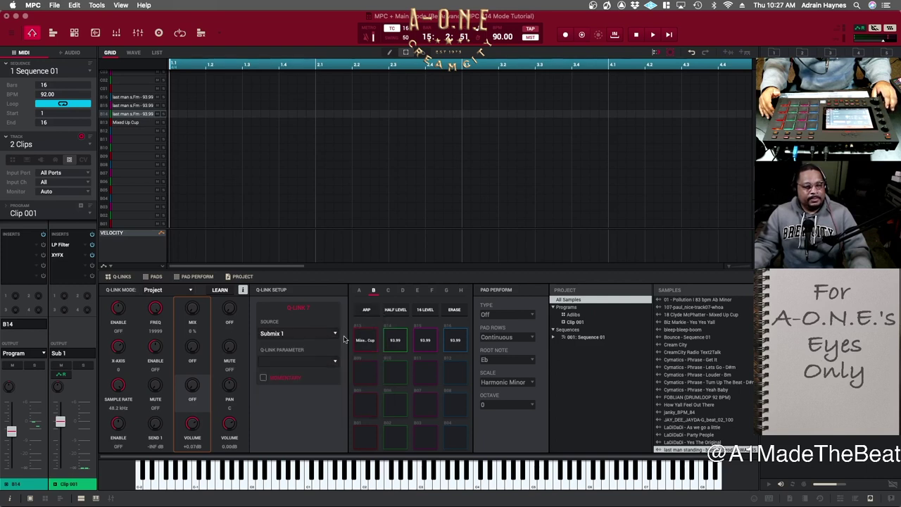
Assign Q-Link 7 to Insert 3: Depth, the AIR Pumper depth, and start playback.
{"action": "left_click", "coordinate": [315, 360]}
{"action": "mouse_move", "coordinate": [310, 418]}
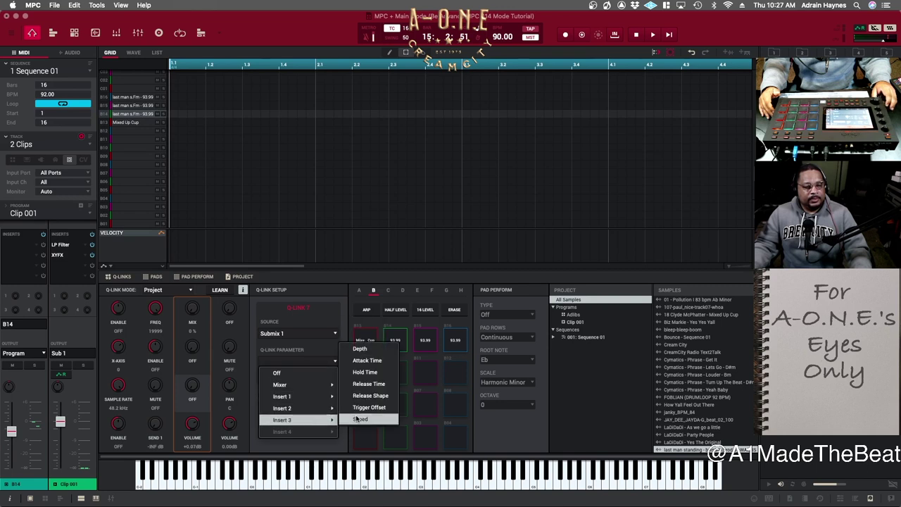
{"action": "left_click", "coordinate": [361, 348]}
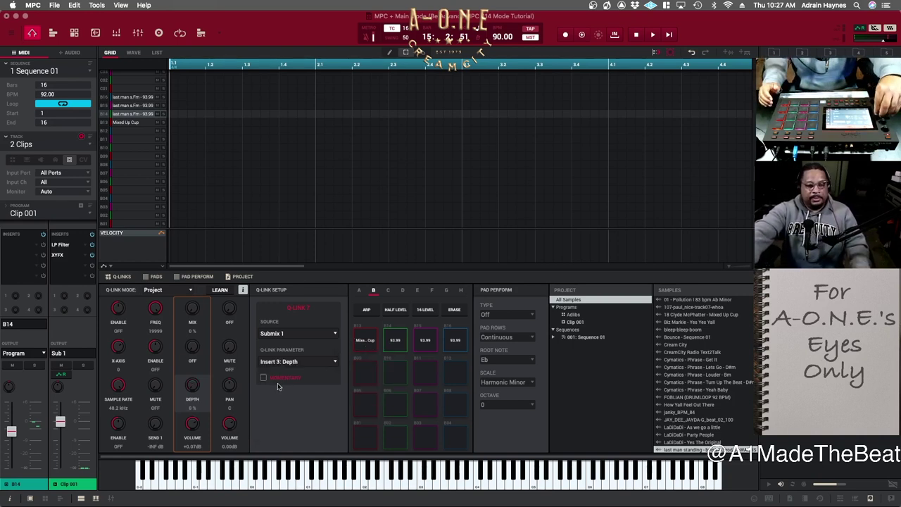
{"action": "key", "text": "space"}
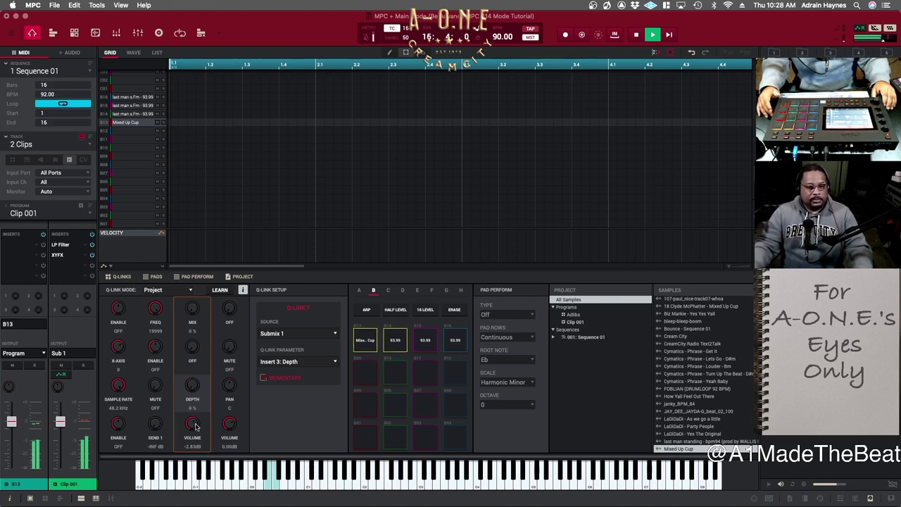
Map a second Q-Link to Submix 1's Insert 3: Speed, the AIR Pumper rate, reading 1/4.
{"action": "left_click", "coordinate": [331, 332]}
{"action": "mouse_move", "coordinate": [306, 405]}
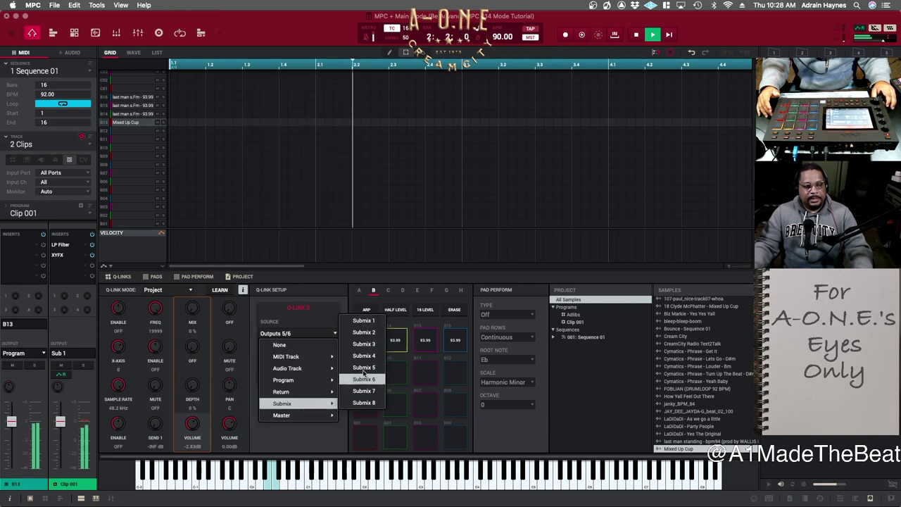
{"action": "left_click", "coordinate": [363, 320]}
{"action": "left_click", "coordinate": [317, 366]}
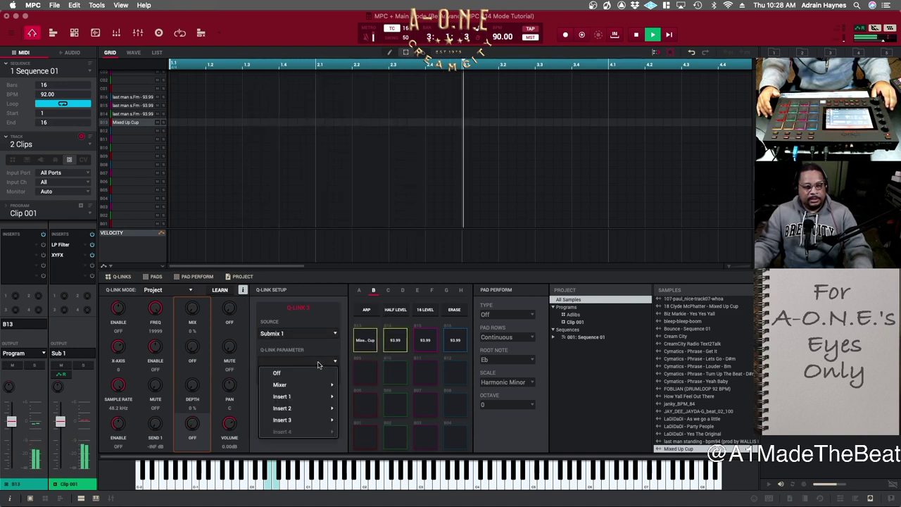
{"action": "mouse_move", "coordinate": [309, 420]}
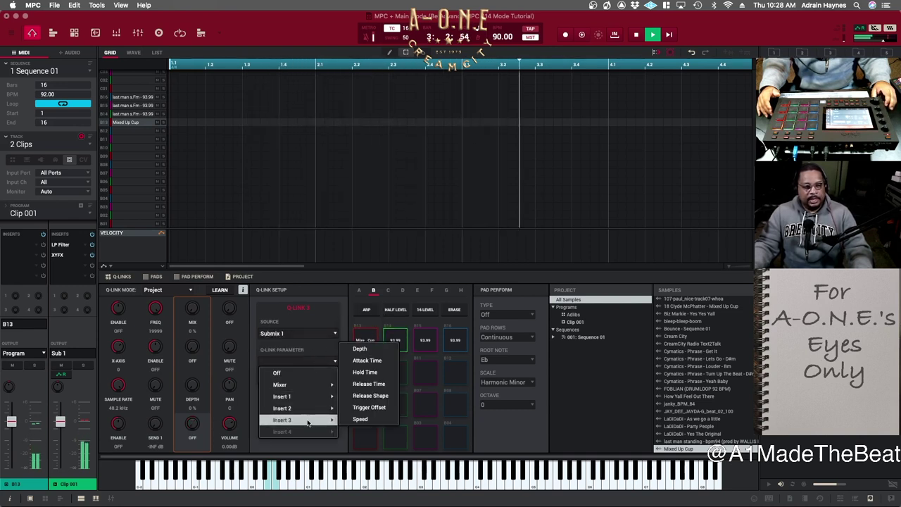
{"action": "left_click", "coordinate": [366, 419]}
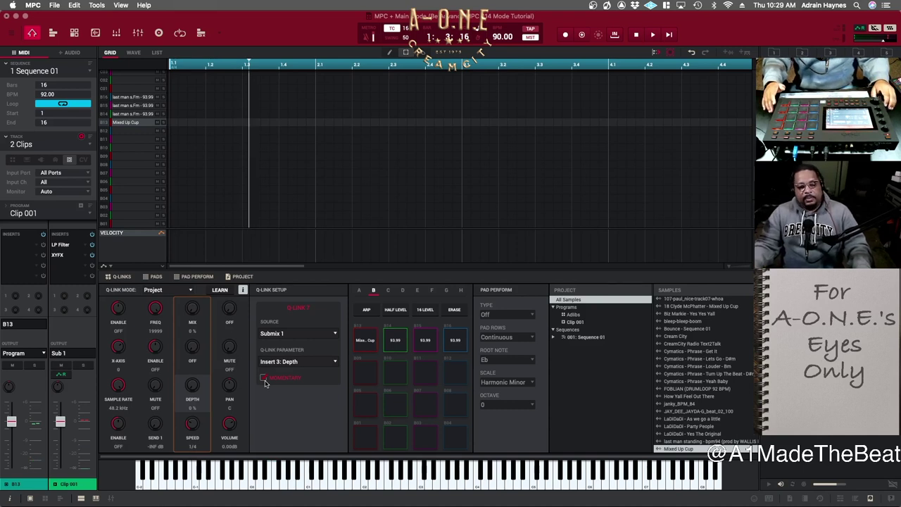
Set Q-Link 11's source to Submix 1 and its parameter to Insert 2: Mix, the AIR Flanger mix.
{"action": "left_click", "coordinate": [196, 348]}
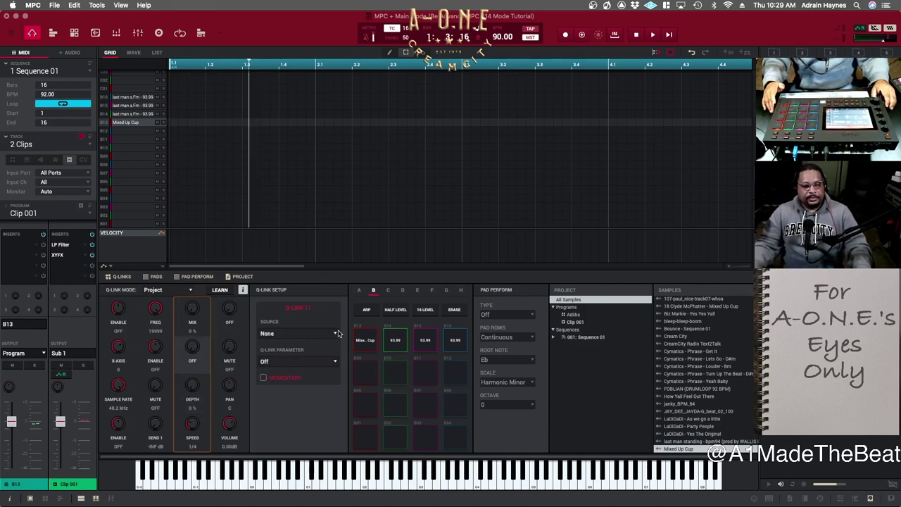
{"action": "left_click", "coordinate": [338, 332]}
{"action": "mouse_move", "coordinate": [325, 403]}
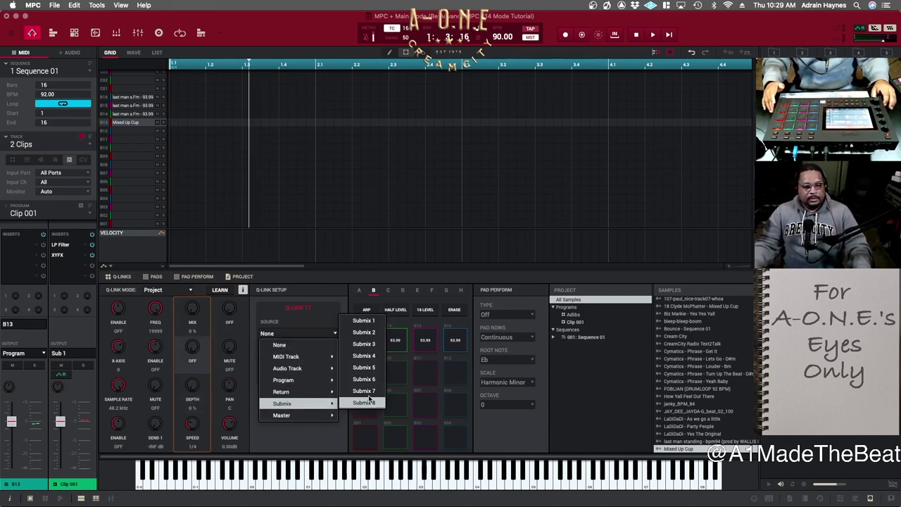
{"action": "left_click", "coordinate": [373, 320]}
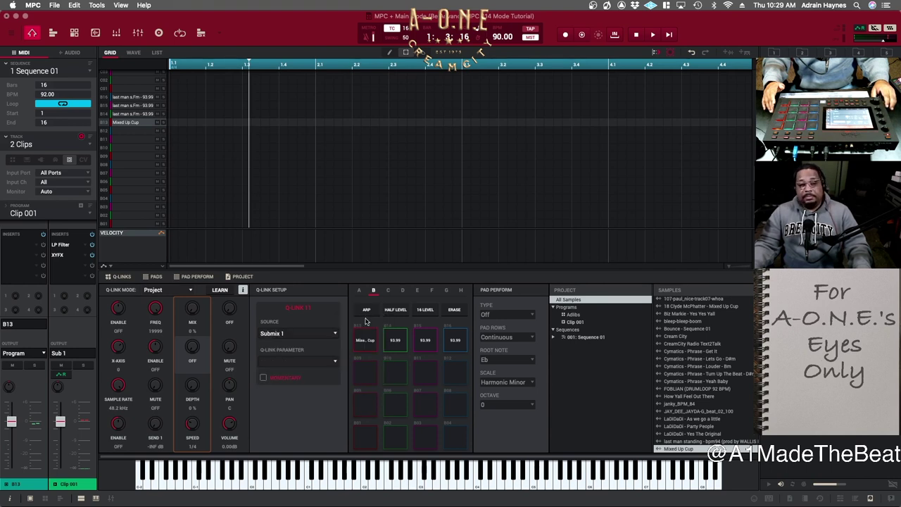
{"action": "left_click", "coordinate": [332, 363]}
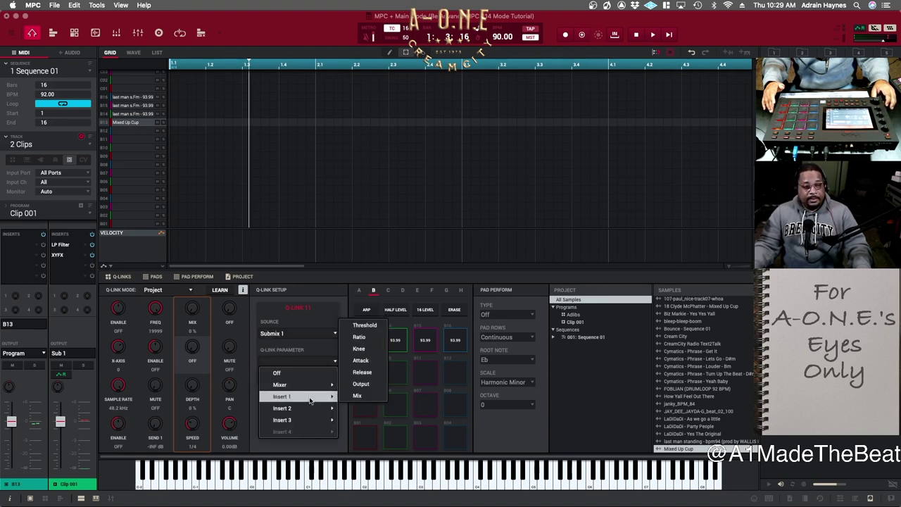
{"action": "mouse_move", "coordinate": [310, 409]}
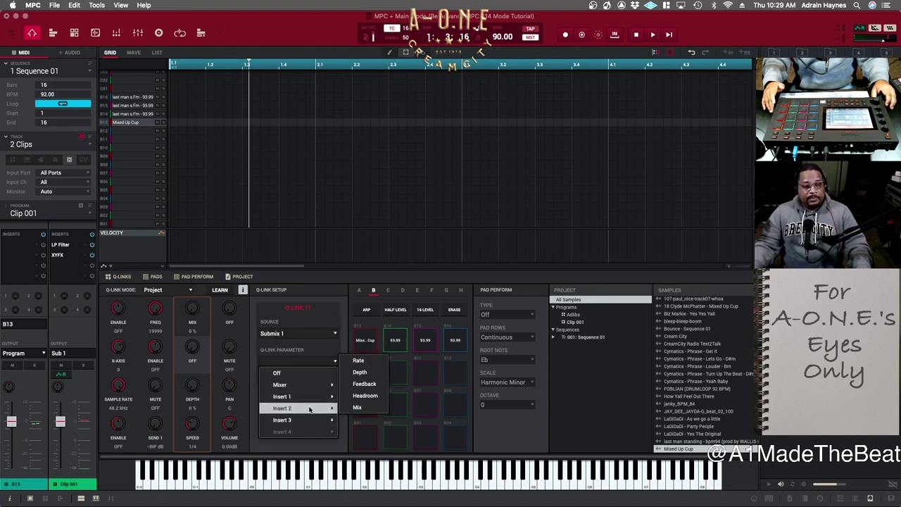
{"action": "left_click", "coordinate": [361, 407]}
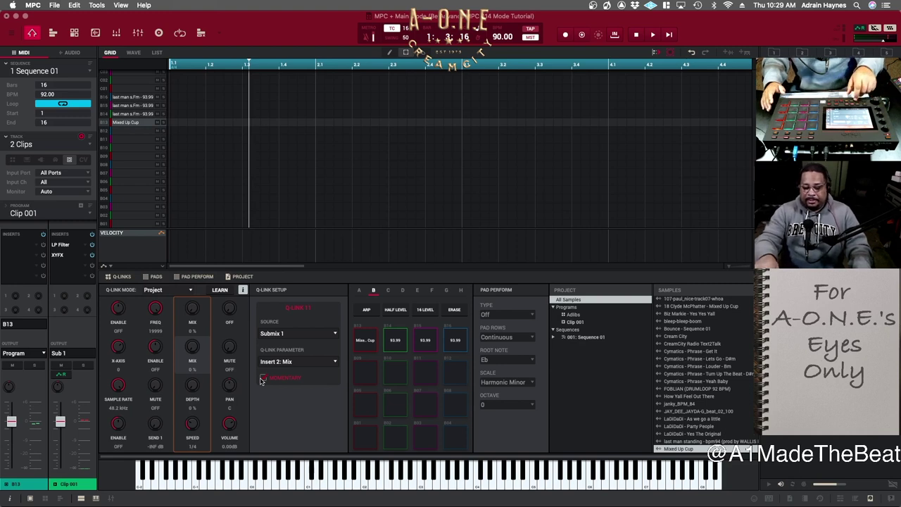
Start playback to audition the Q-Link-mapped submix effects.
{"action": "key", "text": "space"}
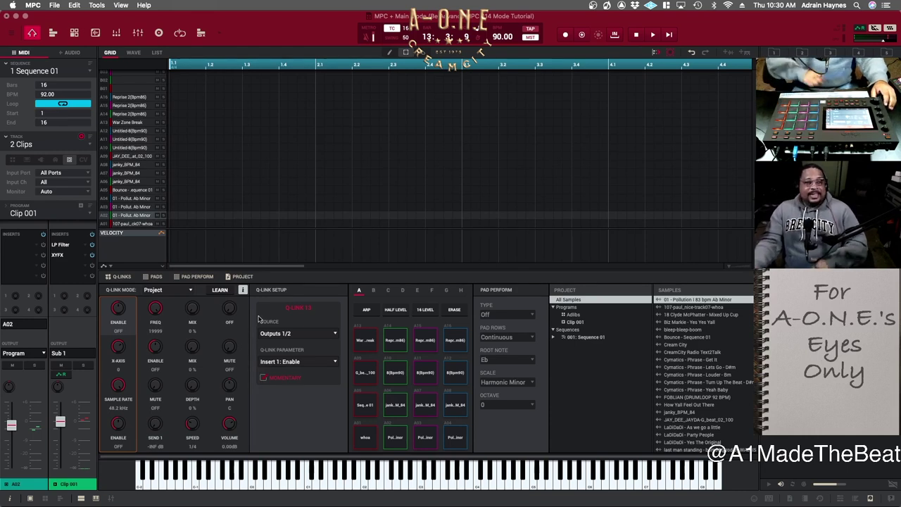
Place the Vinyl 1 crackle sample from the browser on the audio track at bar 1.
{"action": "left_click", "coordinate": [73, 52]}
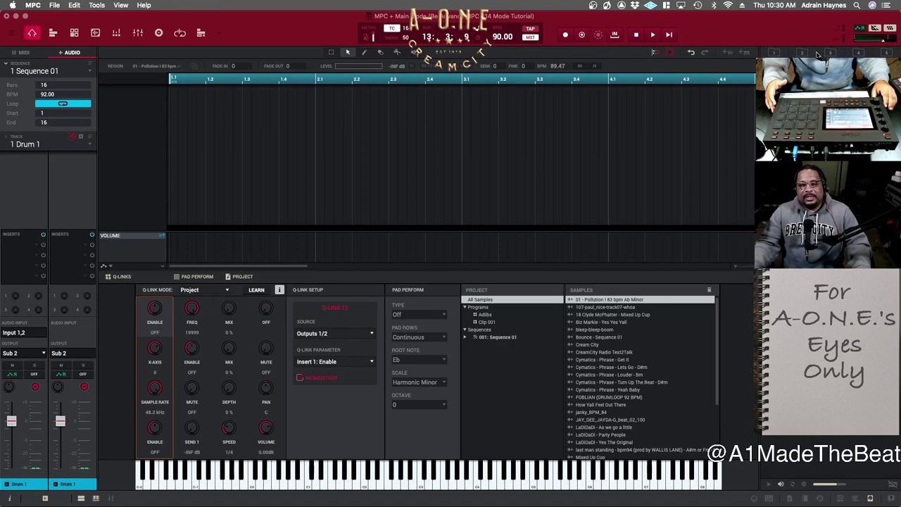
{"action": "left_click", "coordinate": [857, 53]}
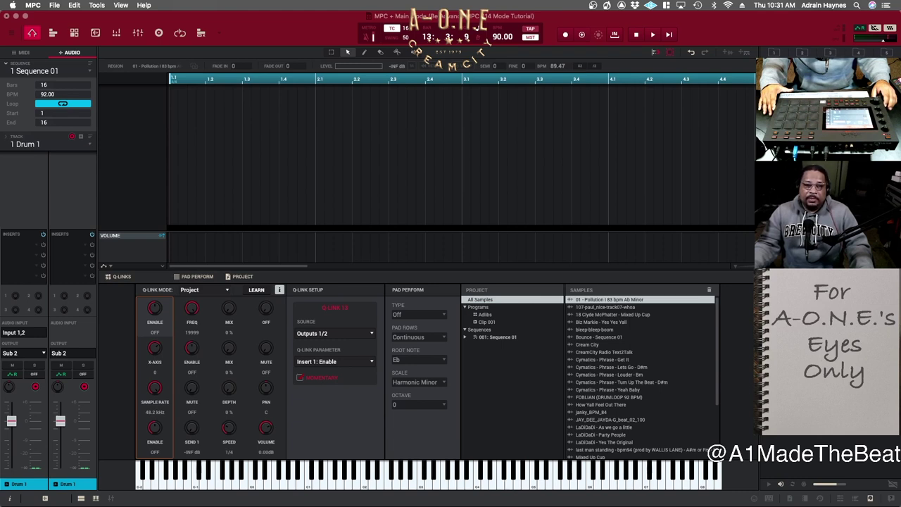
{"action": "left_click_drag", "start_coordinate": [724, 120], "coordinate": [173, 116]}
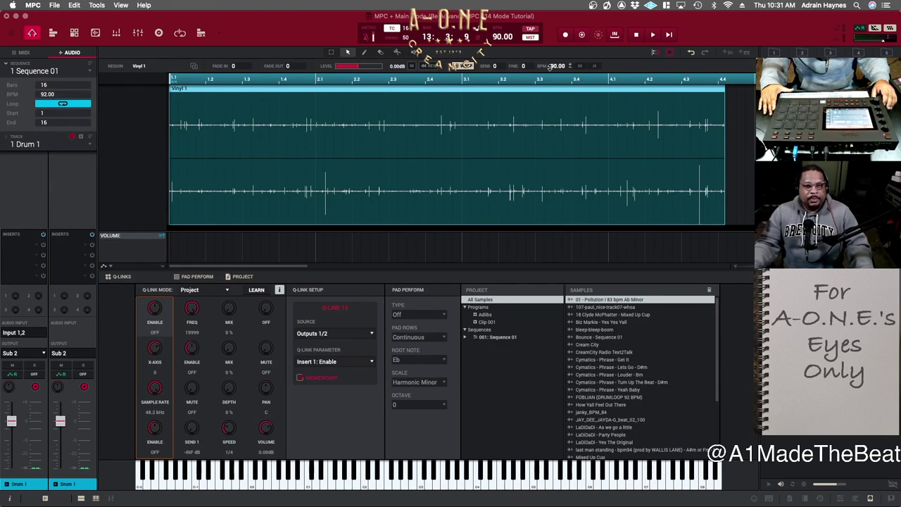
Raise the Vinyl 1 region's tempo to stretch it and trim the region's end.
{"action": "left_click_drag", "start_coordinate": [556, 66], "coordinate": [557, 55]}
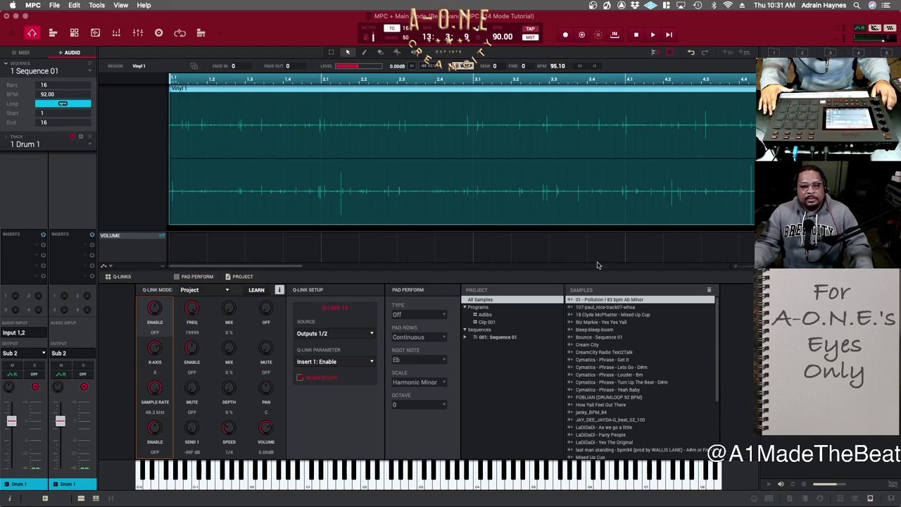
{"action": "left_click_drag", "start_coordinate": [276, 266], "coordinate": [316, 267]}
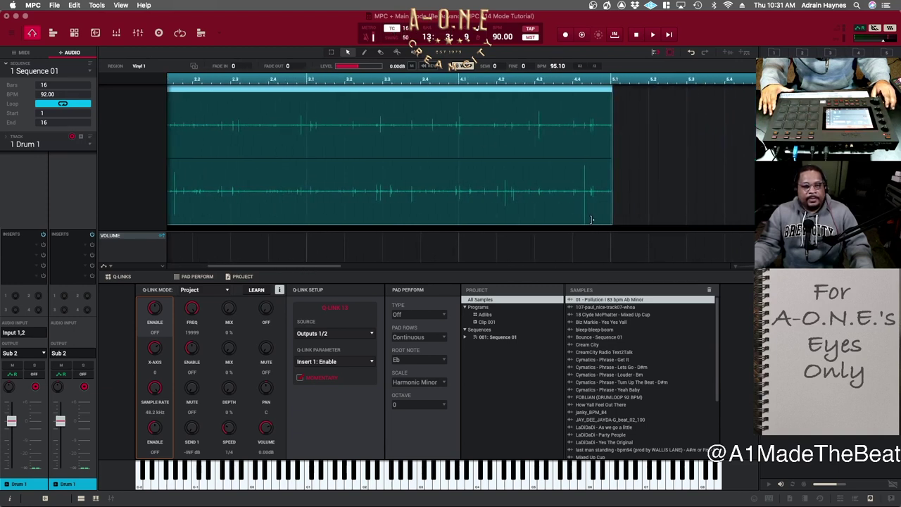
{"action": "left_click_drag", "start_coordinate": [609, 221], "coordinate": [610, 221]}
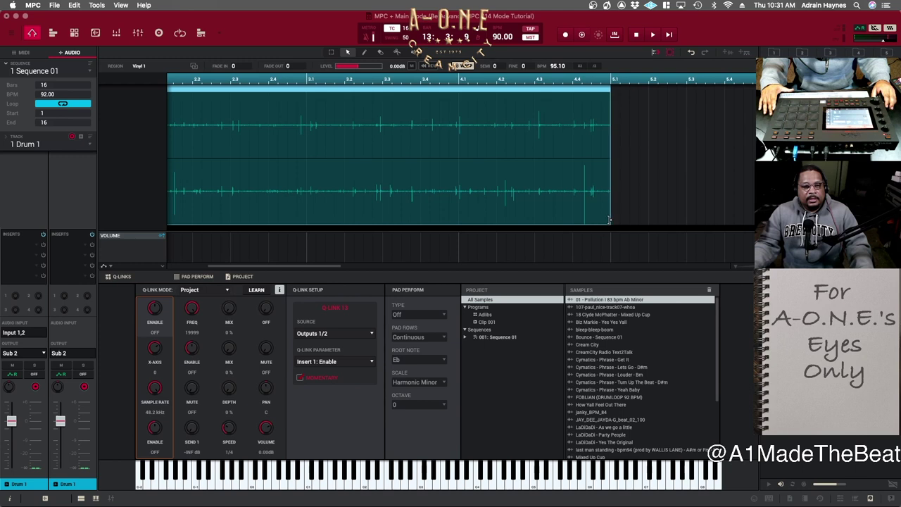
Rename the audio track 'Vynil' and repeat the Vinyl 1 region across bars 1–16.
{"action": "double_click", "coordinate": [4, 483]}
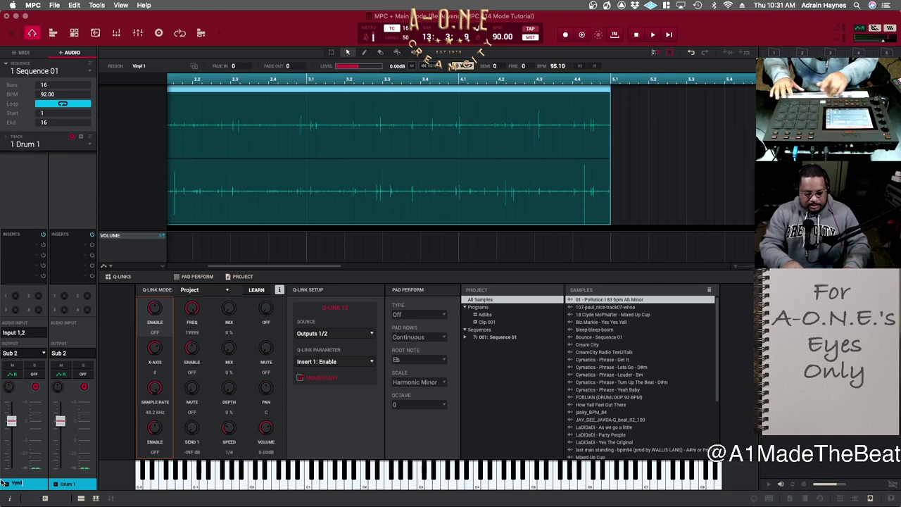
{"action": "type", "text": "Vynil"}
{"action": "key", "text": "Return"}
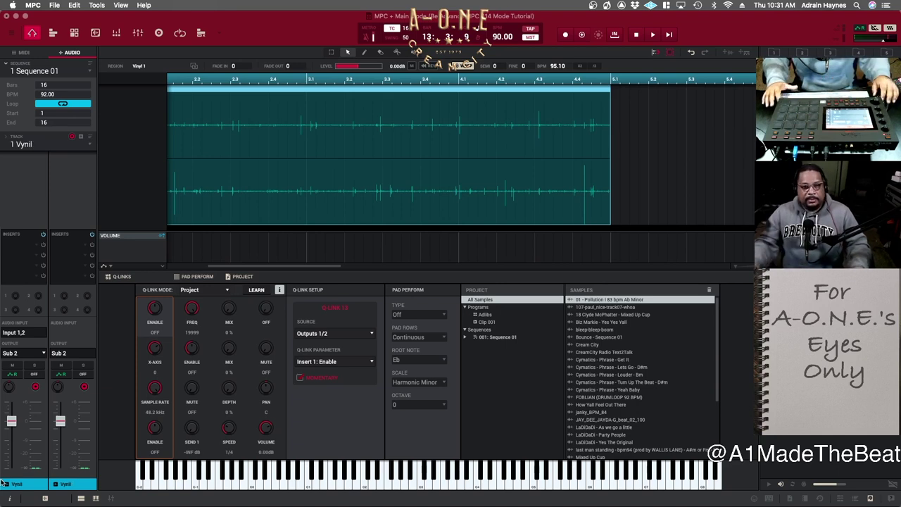
{"action": "double_click", "coordinate": [736, 267]}
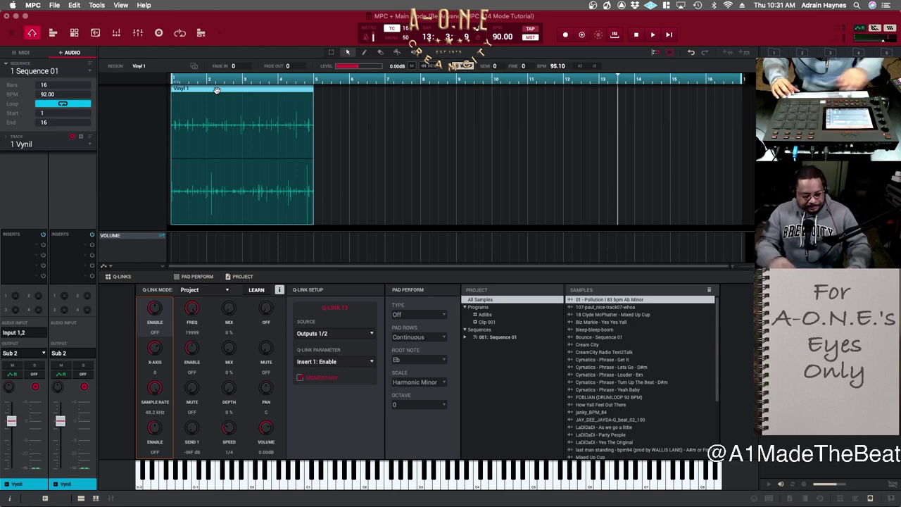
{"action": "key", "text": "super+d"}
{"action": "key", "text": "super+d"}
{"action": "key", "text": "super+d"}
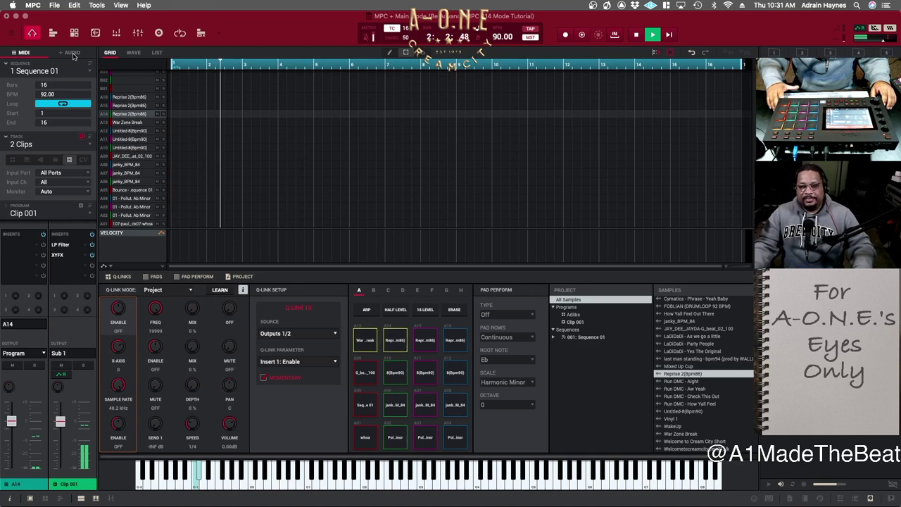
Lower the Vynil track's fader to about -12.8 dB and return to the MIDI view.
{"action": "left_click", "coordinate": [72, 53]}
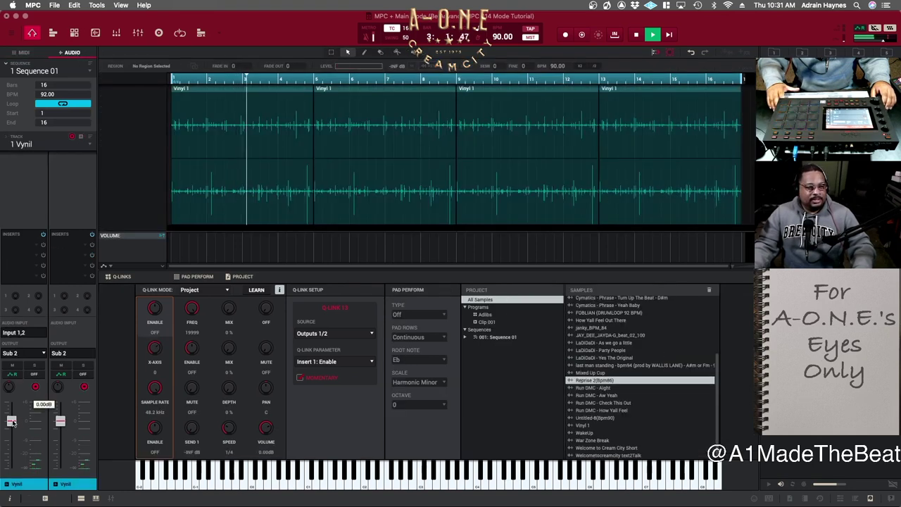
{"action": "left_click_drag", "start_coordinate": [11, 428], "coordinate": [14, 452]}
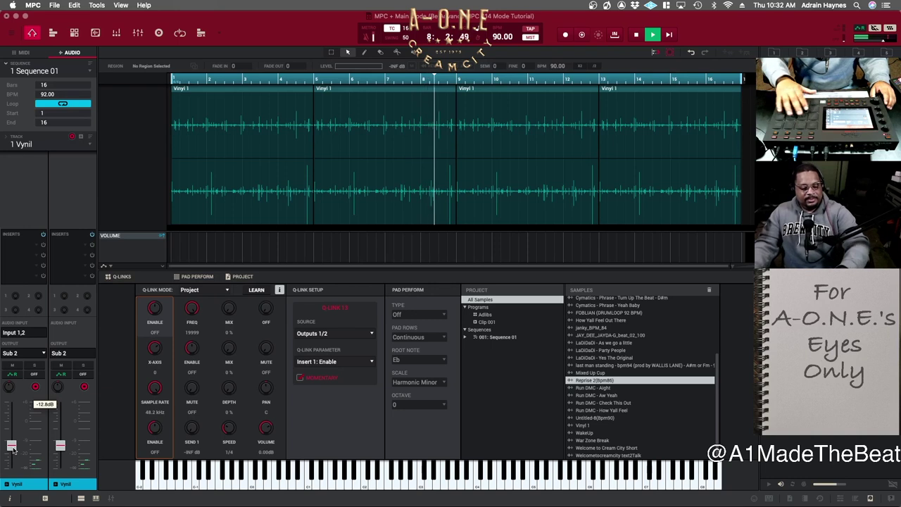
{"action": "key", "text": "Down"}
{"action": "key", "text": "Down"}
{"action": "key", "text": "Down"}
{"action": "key", "text": "Down"}
{"action": "key", "text": "Down"}
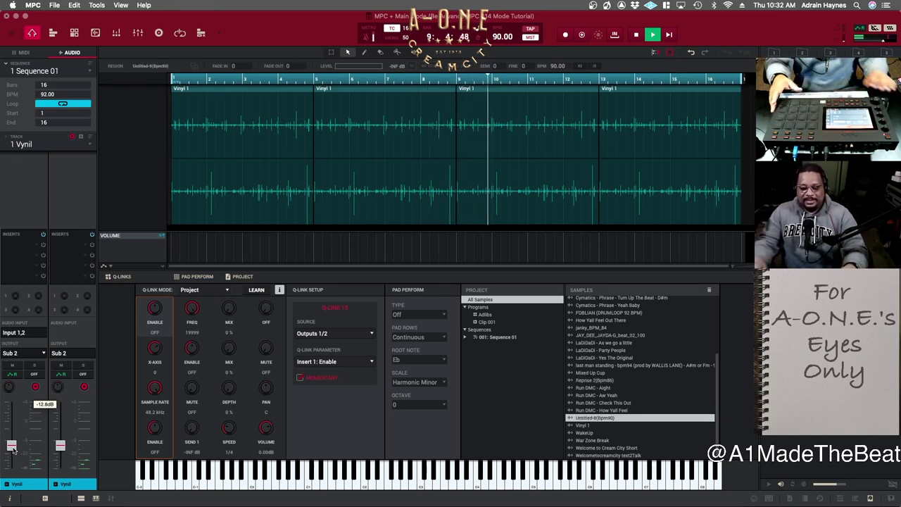
{"action": "key", "text": "Up"}
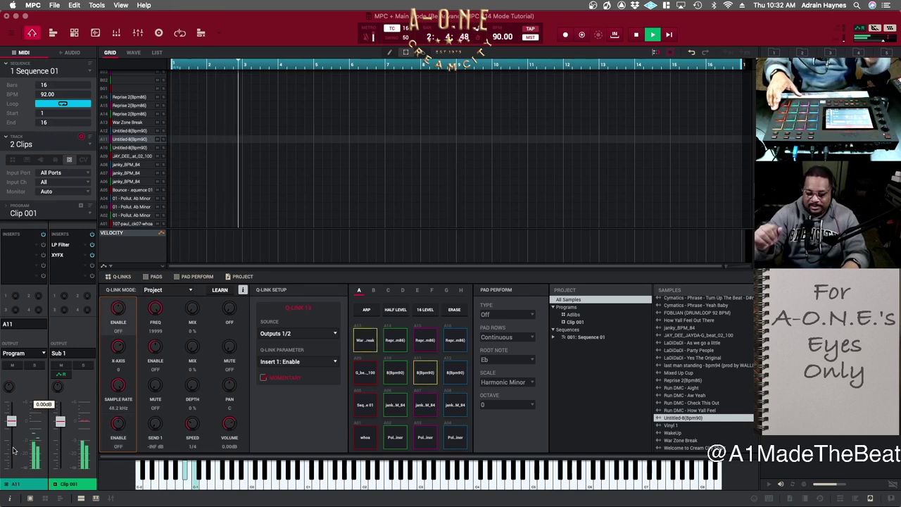
Stop playback of Sequence 01.
{"action": "key", "text": "space"}
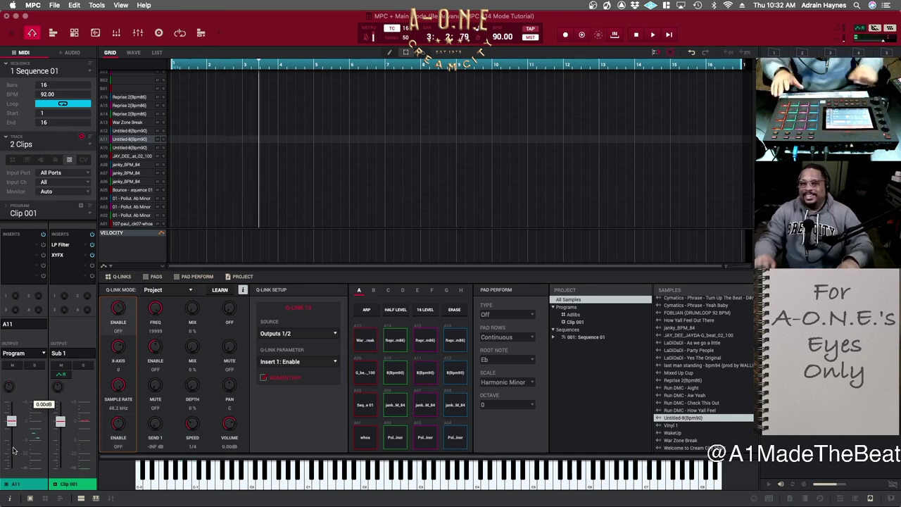